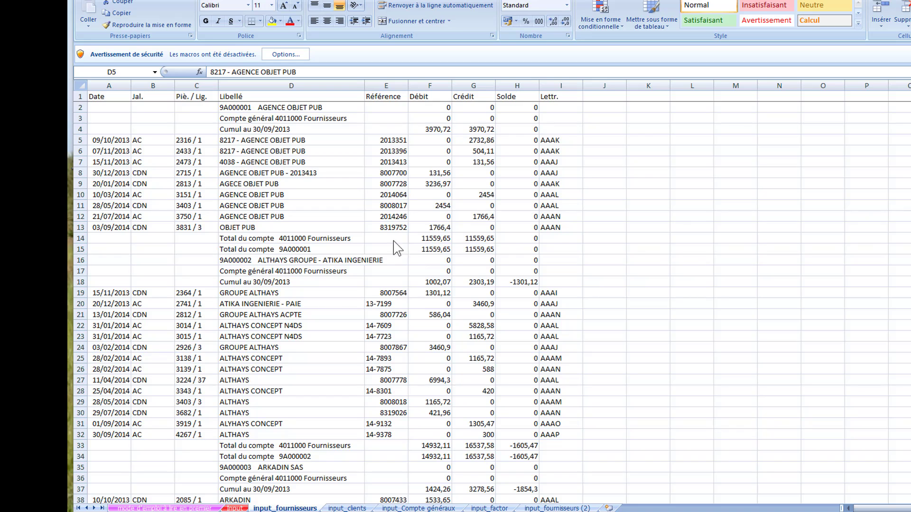
Examine how the input_fournisseurs ledger is laid out: supplier blocks, opening cumul rows, empty date and journal cells, Libellé column and header rows
left_click(297, 110)
left_click(297, 109)
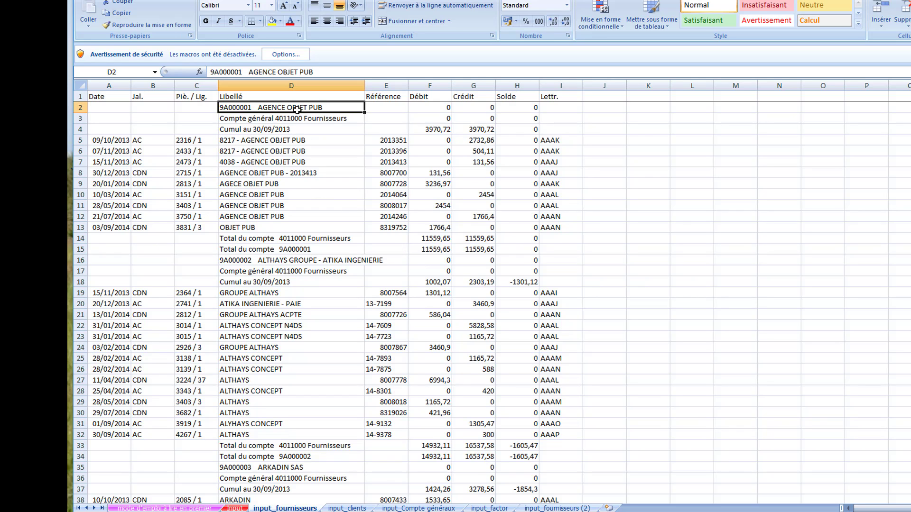
left_click_drag(297, 109, 301, 251)
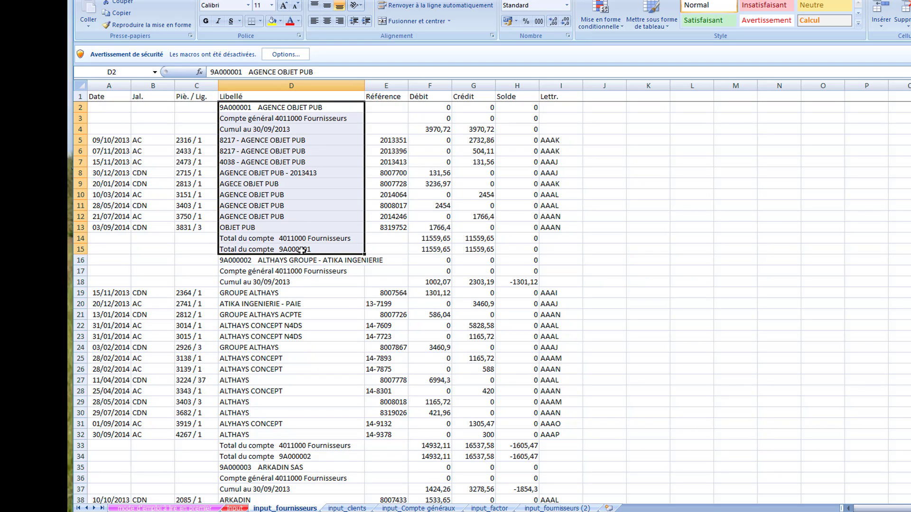
left_click(295, 261)
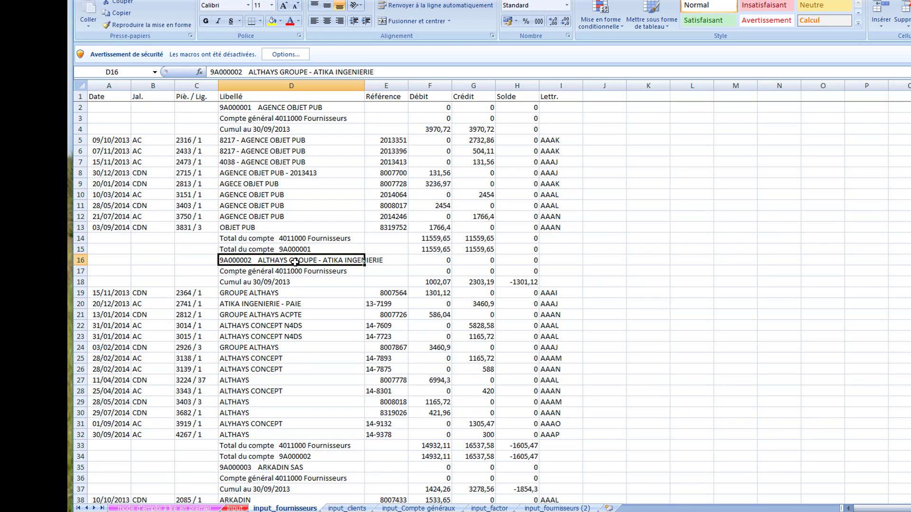
left_click_drag(295, 262, 291, 457)
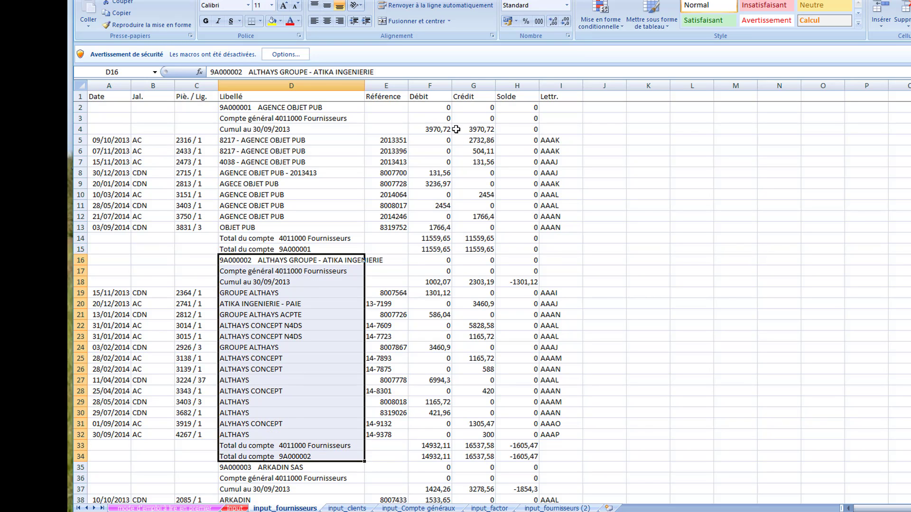
left_click_drag(288, 128, 500, 129)
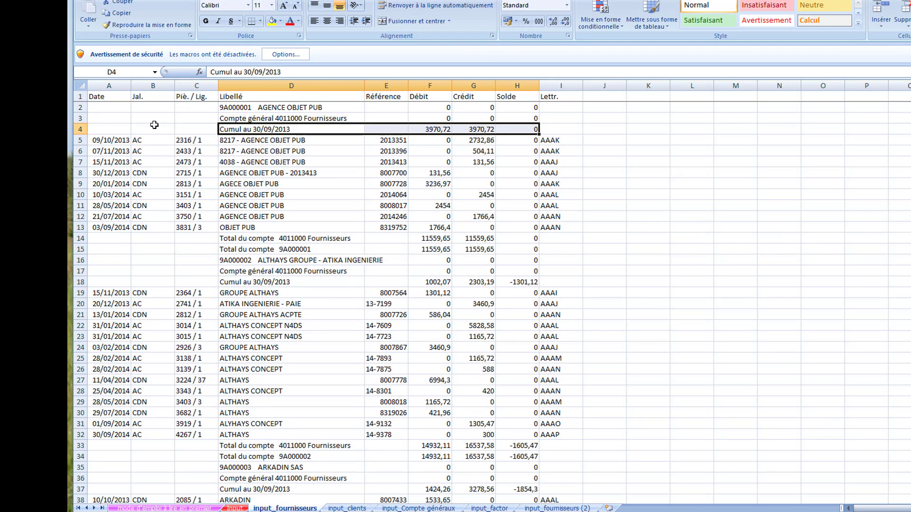
left_click(112, 128)
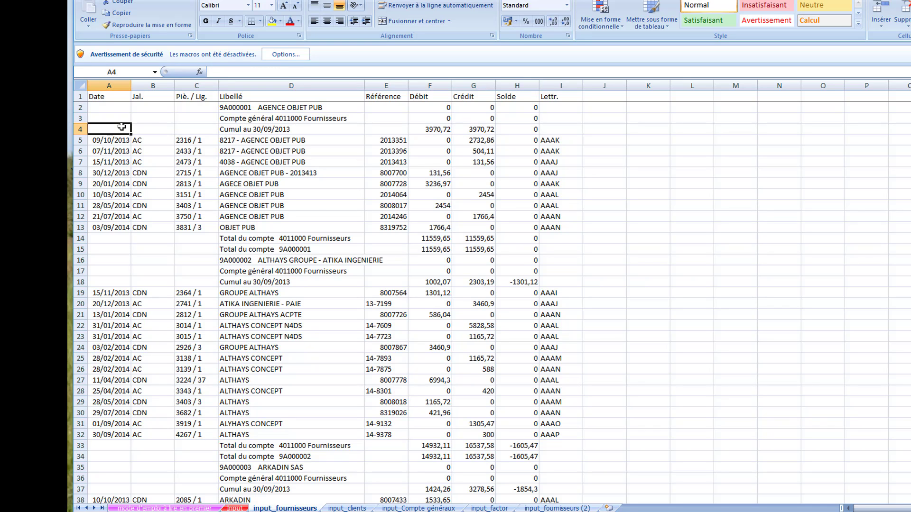
left_click(163, 129)
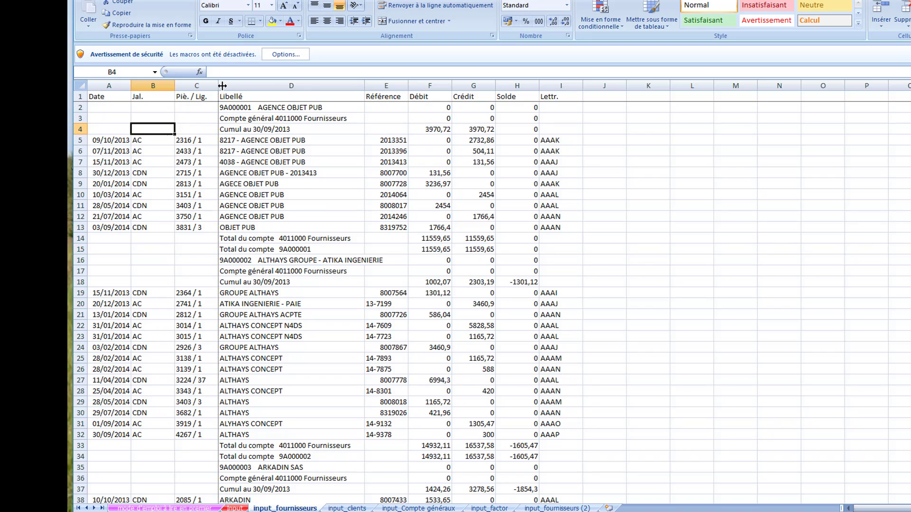
left_click(231, 85)
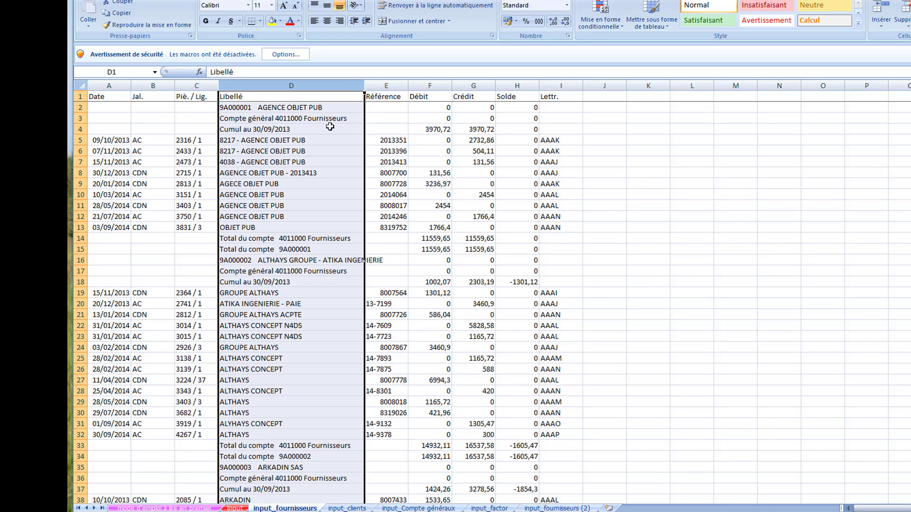
left_click(82, 119)
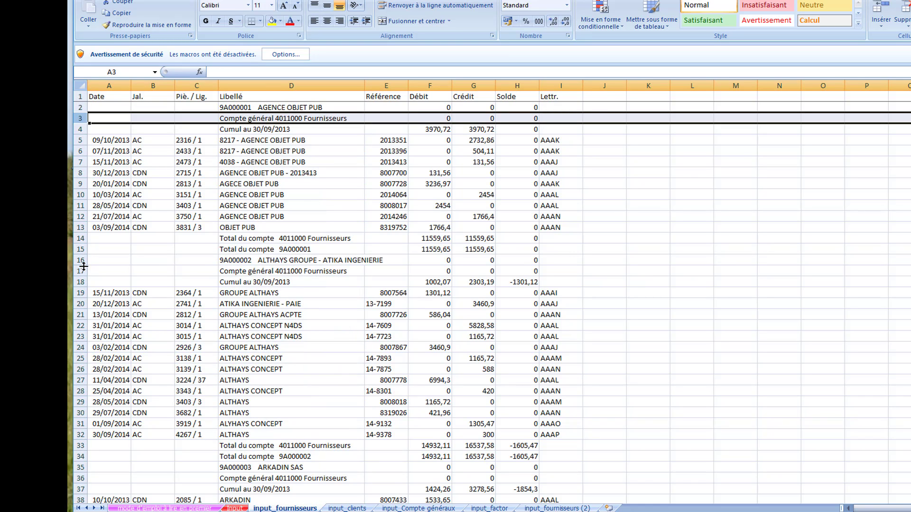
left_click_drag(81, 260, 81, 272)
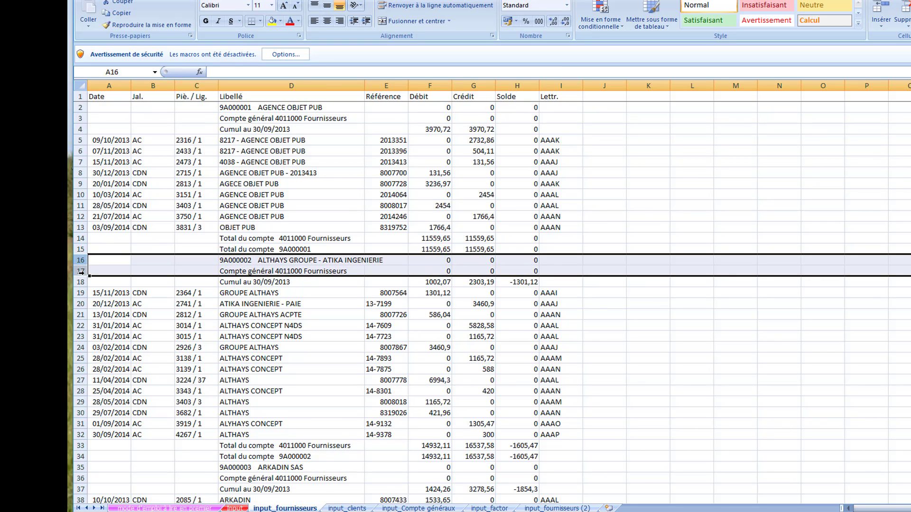
left_click(247, 131)
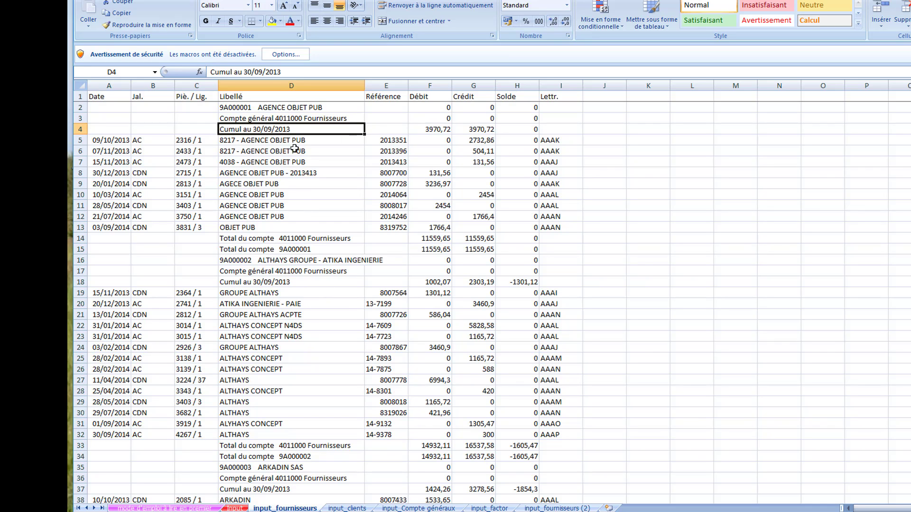
Remove the supplier name after the account code in D2 and clear the entry labels in D5:D13
left_click(277, 108)
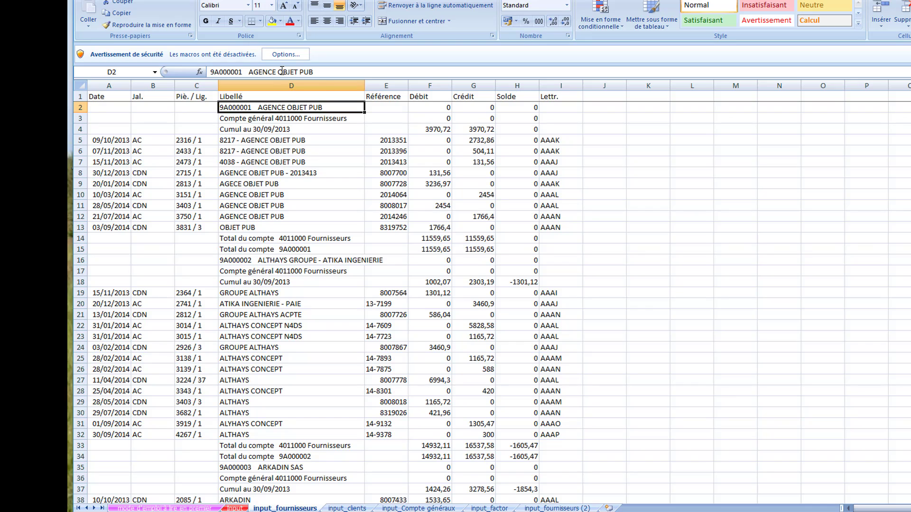
double_click(278, 71)
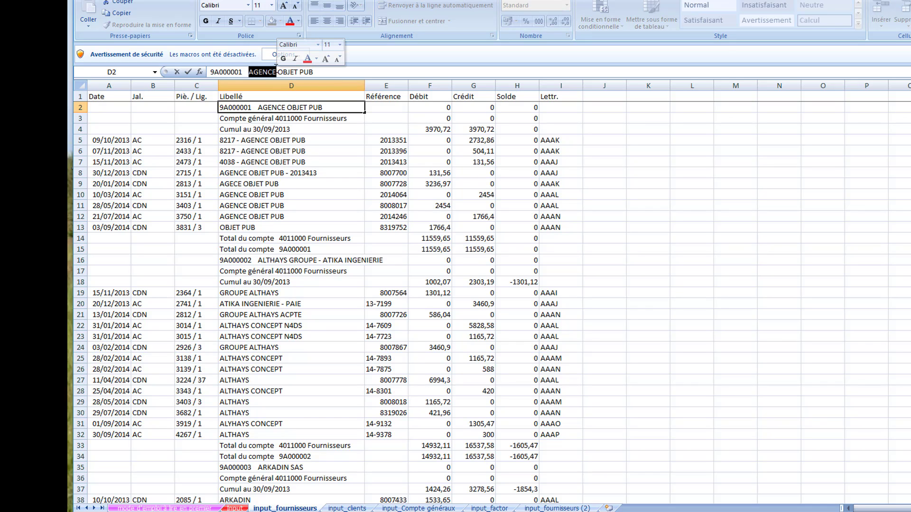
key("shift+End")
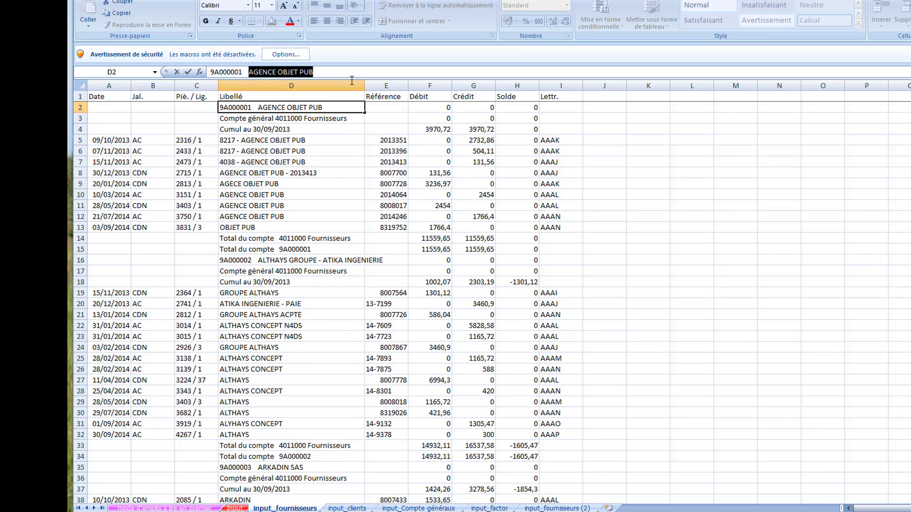
key("ctrl+x")
key("Tab")
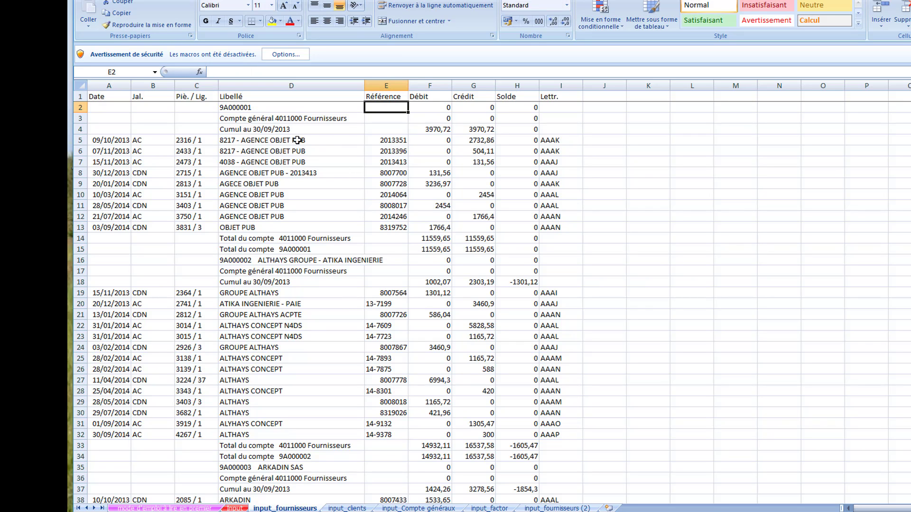
left_click_drag(283, 142, 269, 227)
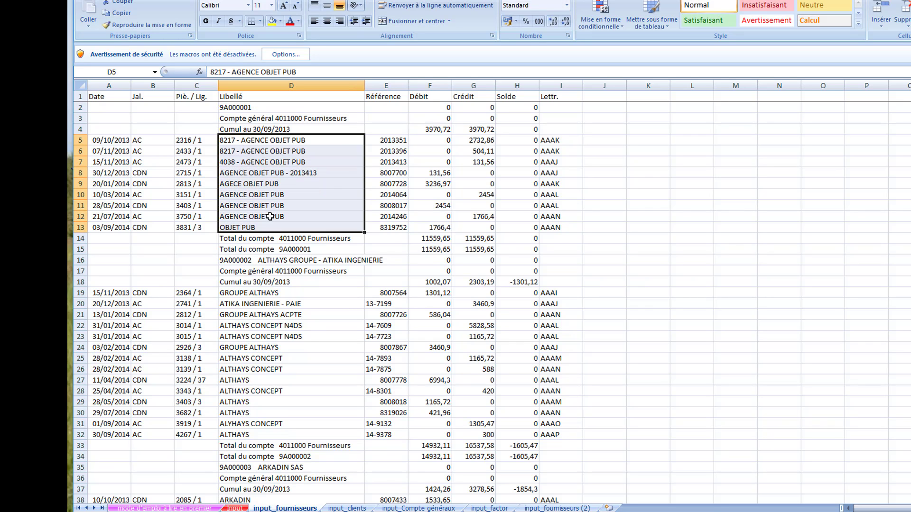
right_click(271, 209)
left_click(323, 288)
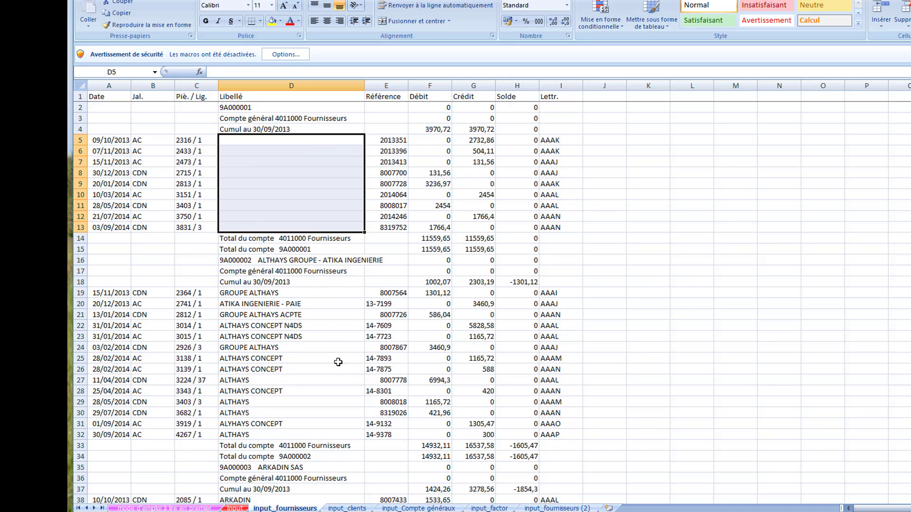
Remove the supplier name after the account code in D16 and clear the entry labels in D19:D32
left_click(290, 259)
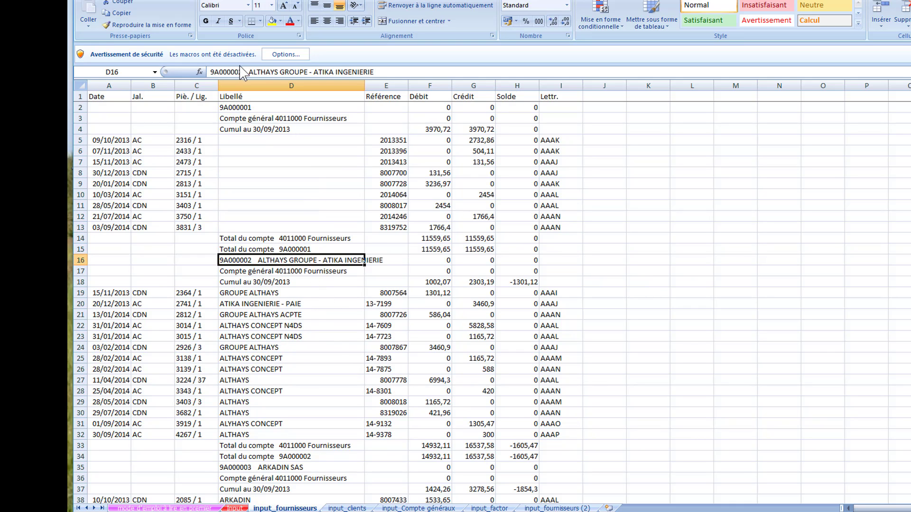
left_click_drag(249, 71, 375, 72)
key("ctrl+x")
key("Tab")
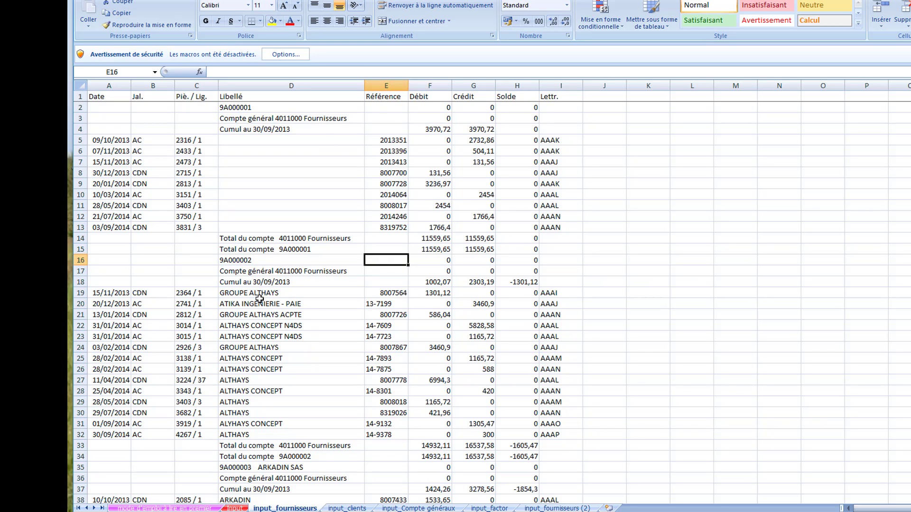
left_click_drag(260, 295, 251, 433)
right_click(260, 362)
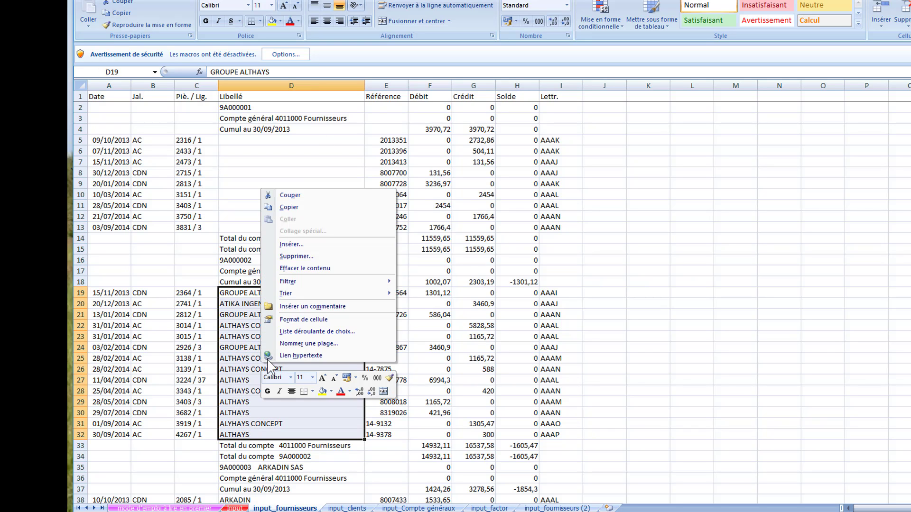
left_click(311, 270)
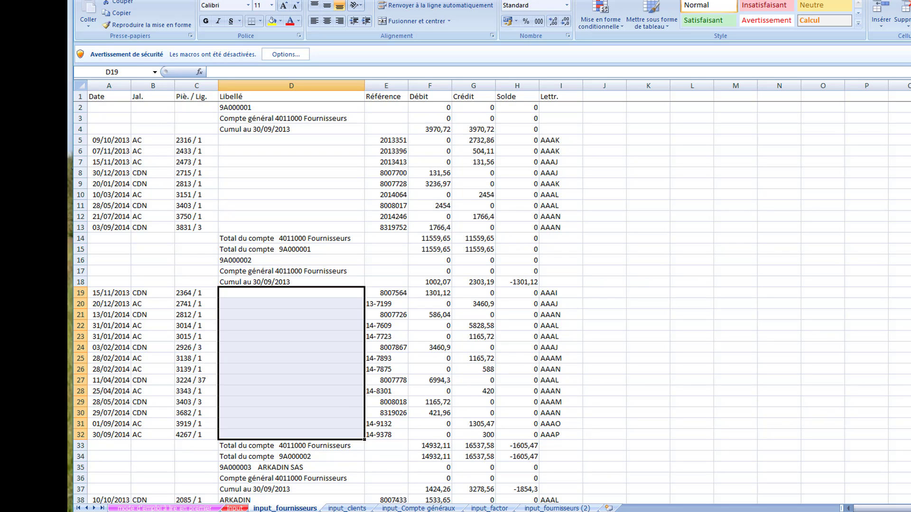
Review the supplier ledger down to its last row, and view the input_clients, input_Compte généraux and input_factor sheets
scroll(493, 303, "down", 20)
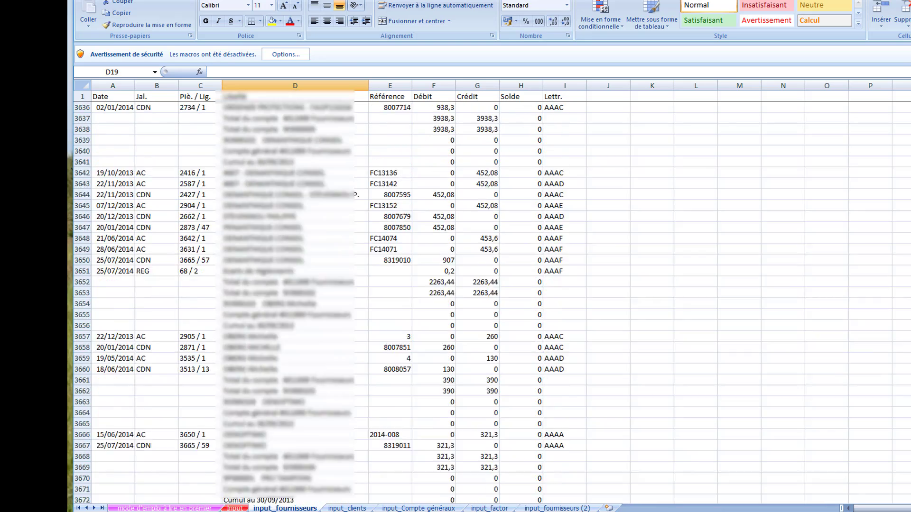
scroll(493, 303, "down", 20)
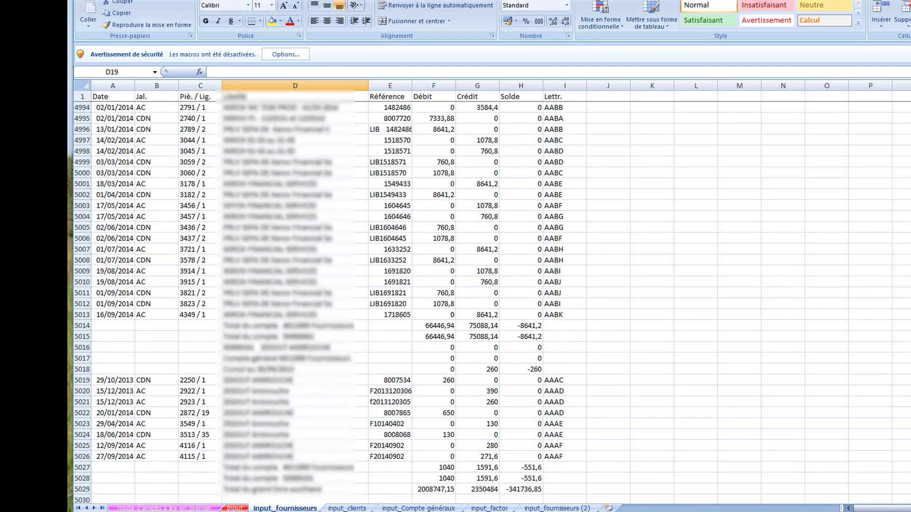
left_click(360, 508)
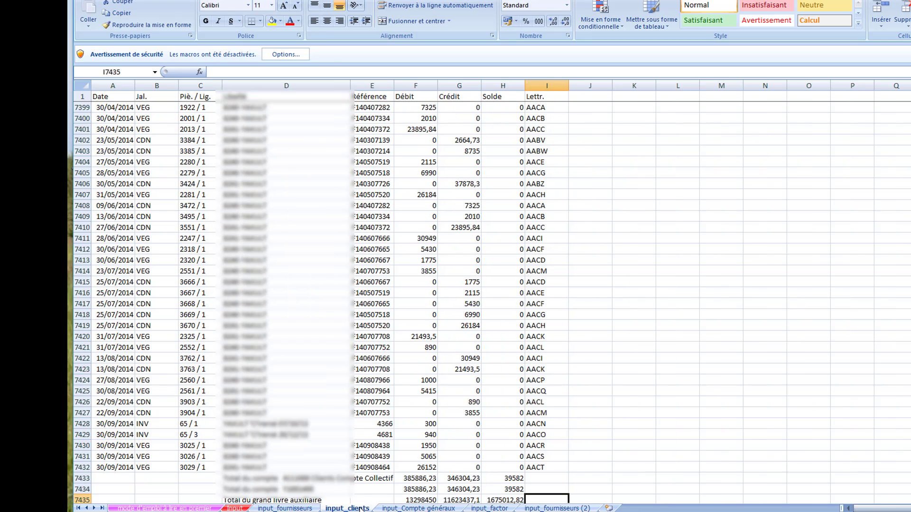
left_click(418, 508)
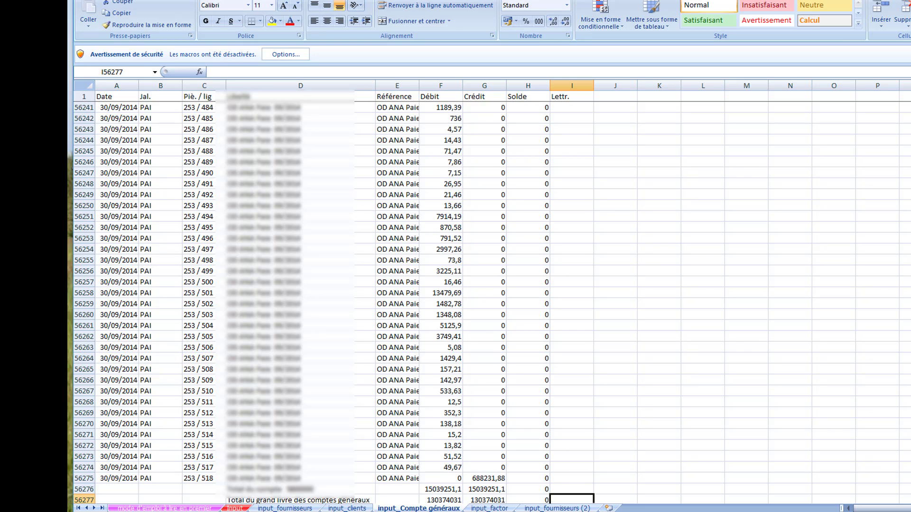
left_click(490, 508)
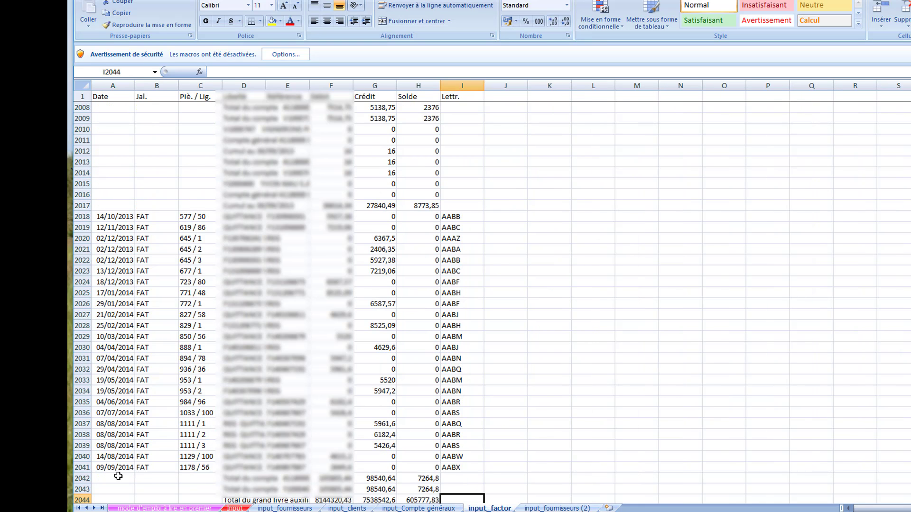
Return to the start of the input_fournisseurs sheet and undo the removal of the supplier names and entry labels
left_click(296, 507)
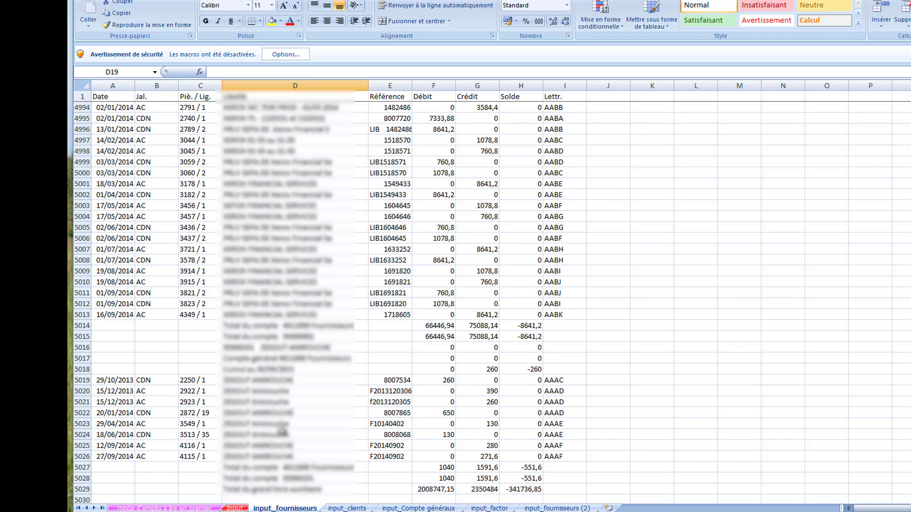
key("ctrl+Home")
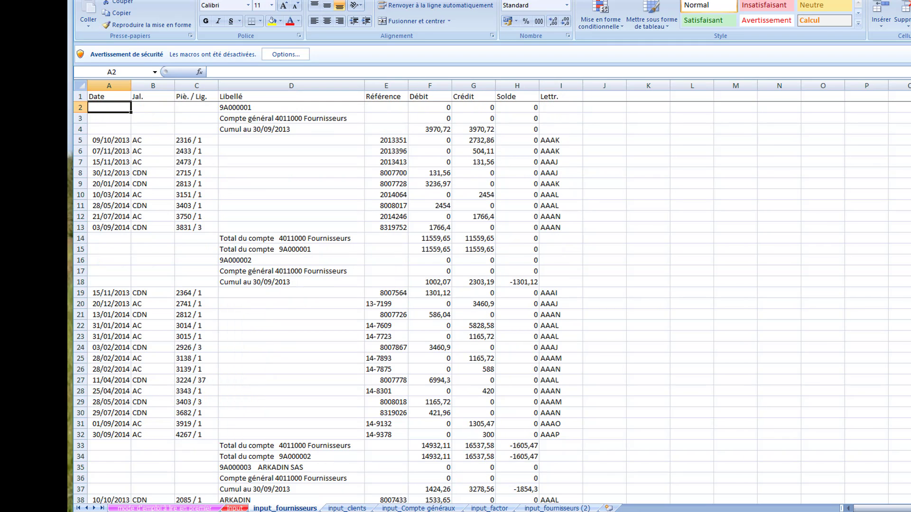
key("ctrl+z")
key("ctrl+z")
key("ctrl+z")
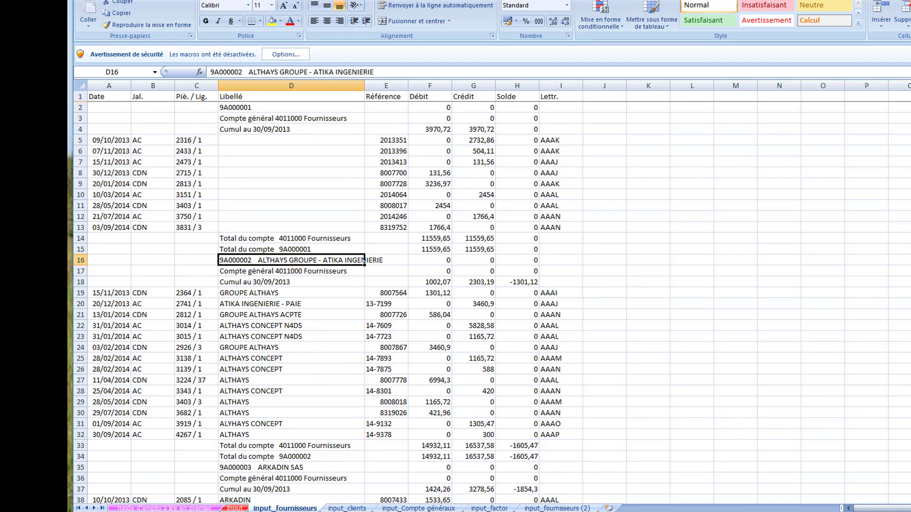
key("ctrl+z")
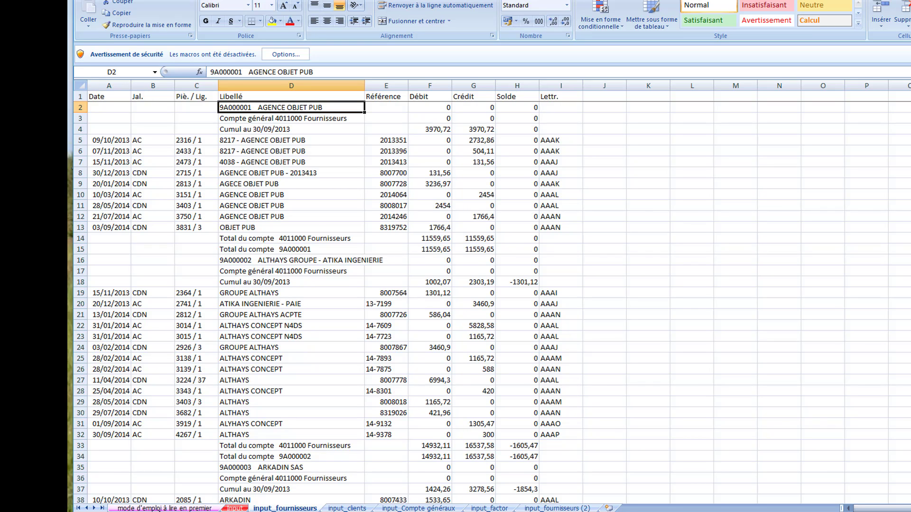
From the "mode d'emploi à lire en premier" sheet, enable the workbook's blocked macro content and open the Input sheet
left_click(173, 508)
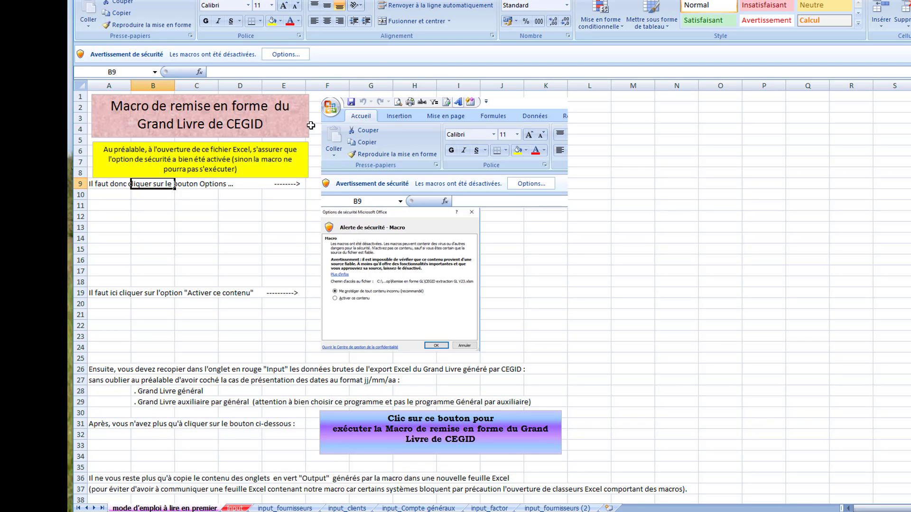
left_click(280, 57)
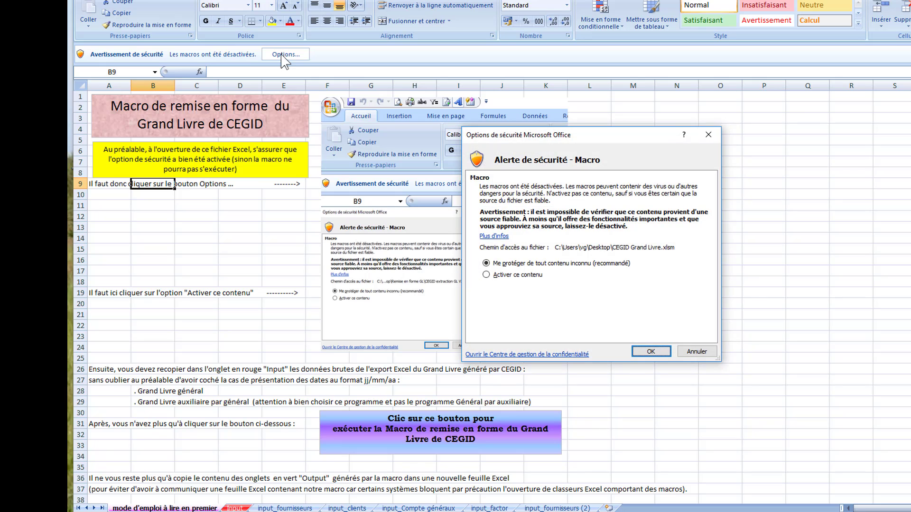
left_click(489, 276)
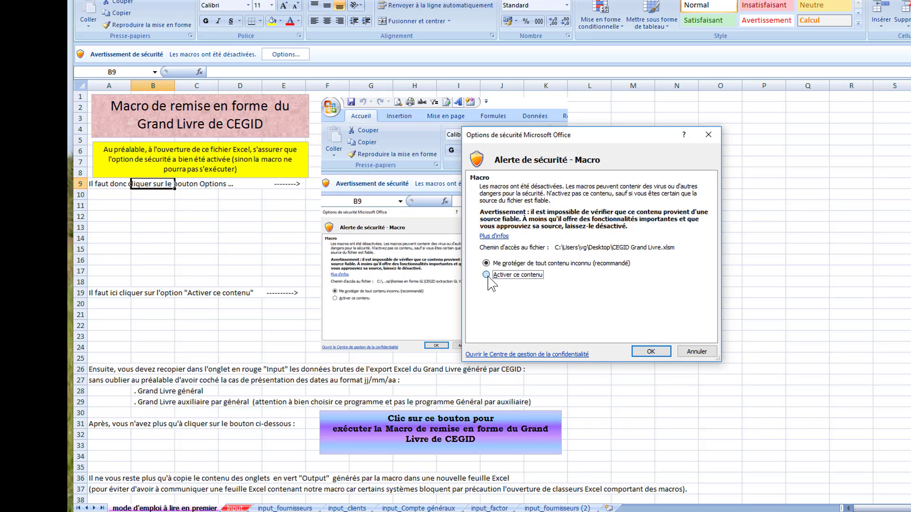
left_click(650, 351)
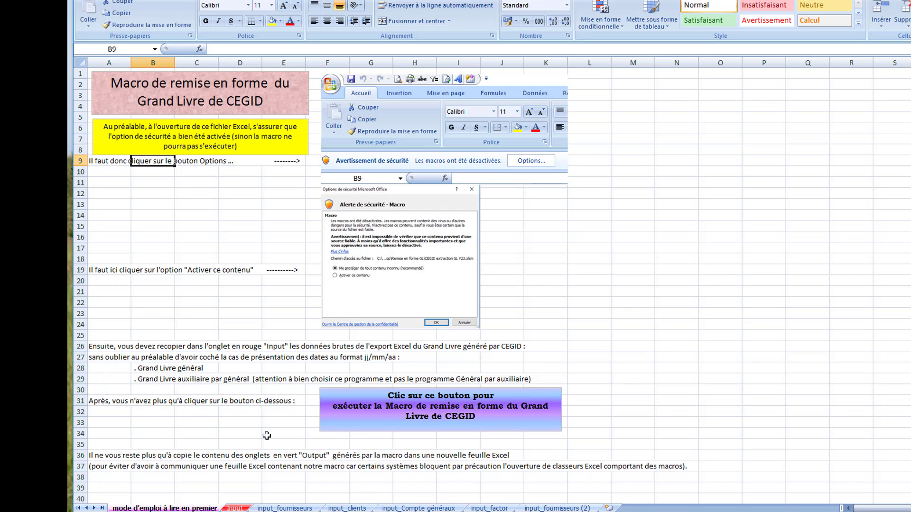
left_click(236, 508)
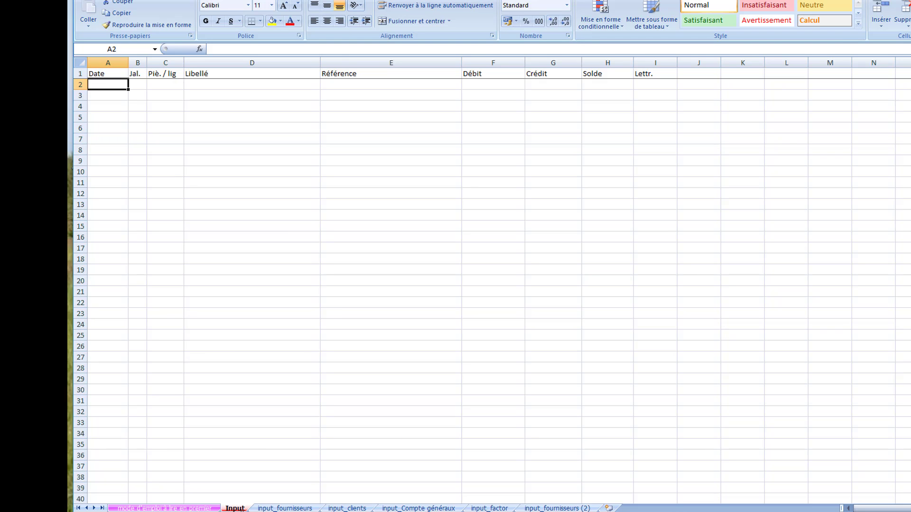
Copy the supplier ledger data in A2:I5029 of the input_fournisseurs sheet, without the header row
left_click(282, 508)
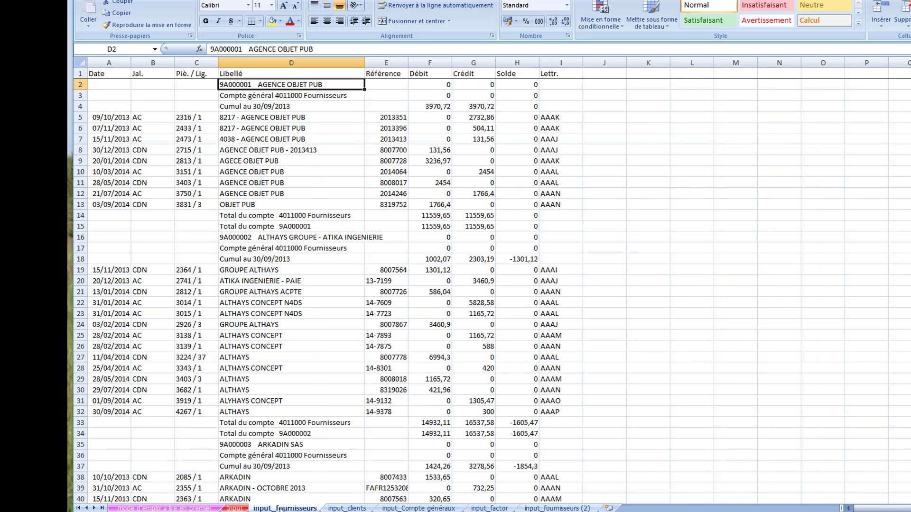
left_click(120, 85)
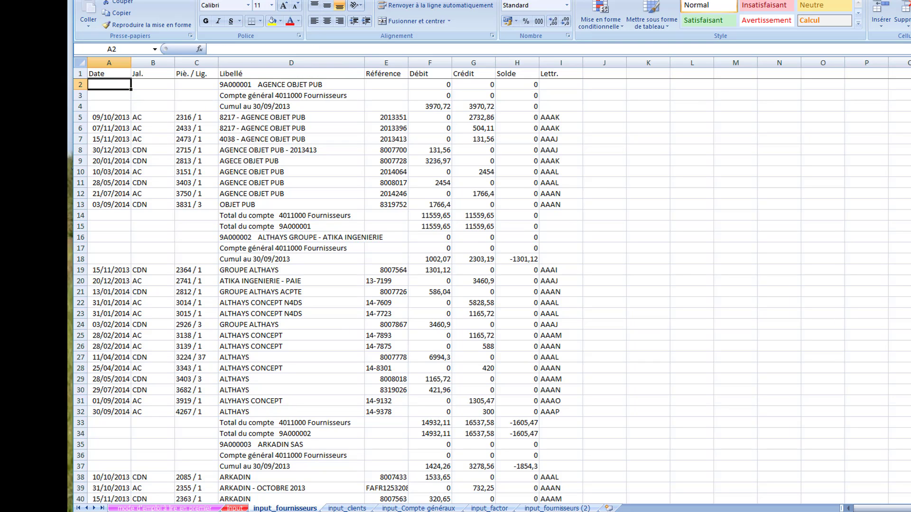
left_click_drag(910, 75, 910, 489)
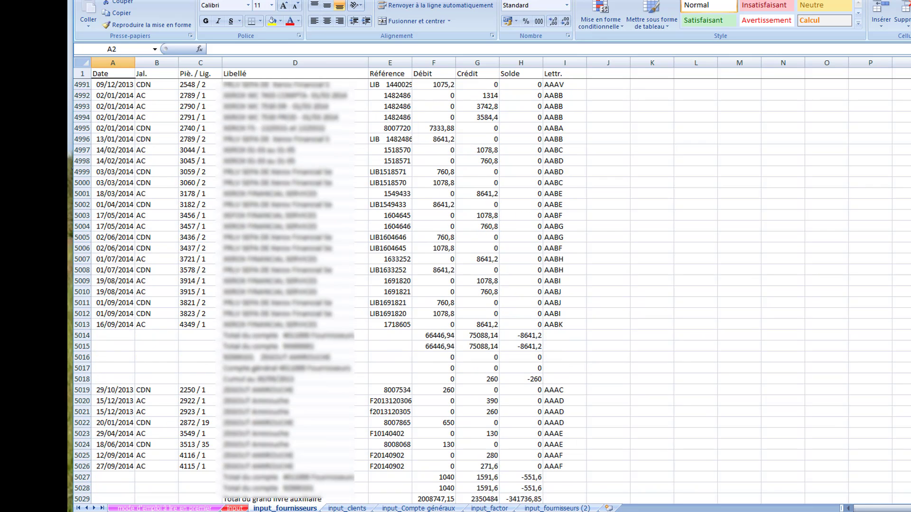
scroll(863, 499, "down", 2)
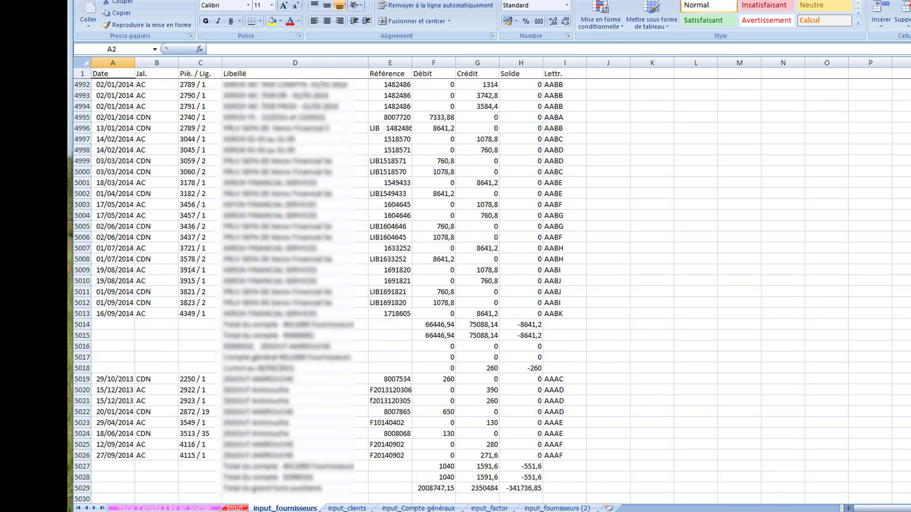
left_click(561, 455, "shift")
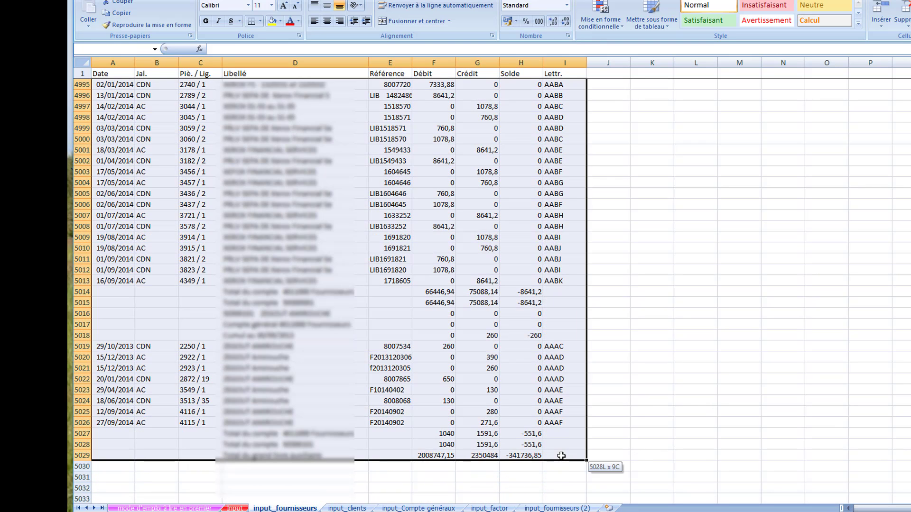
right_click(561, 455)
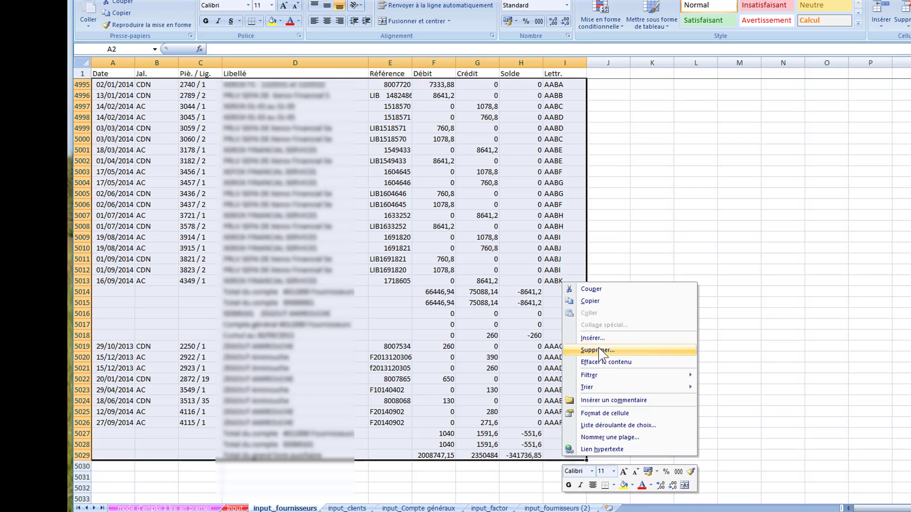
left_click(596, 306)
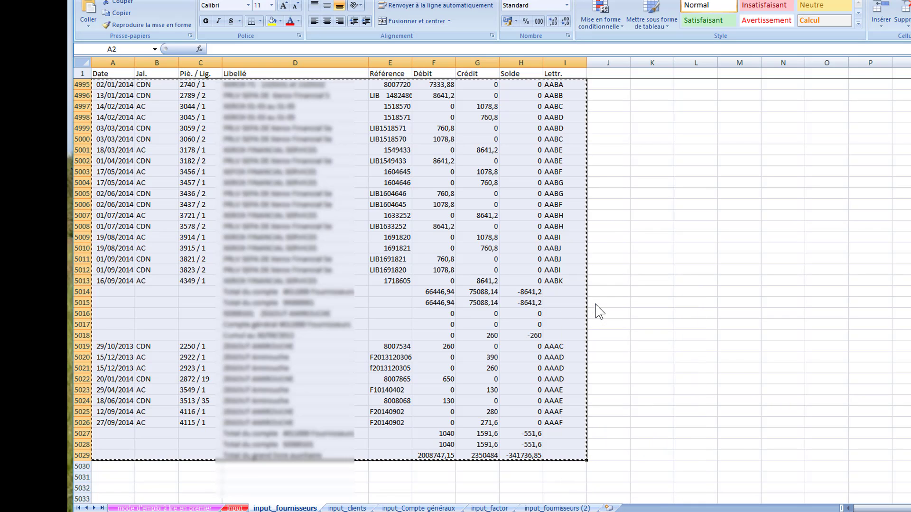
Paste the copied supplier ledger data into the Input sheet starting at cell A2
left_click(236, 508)
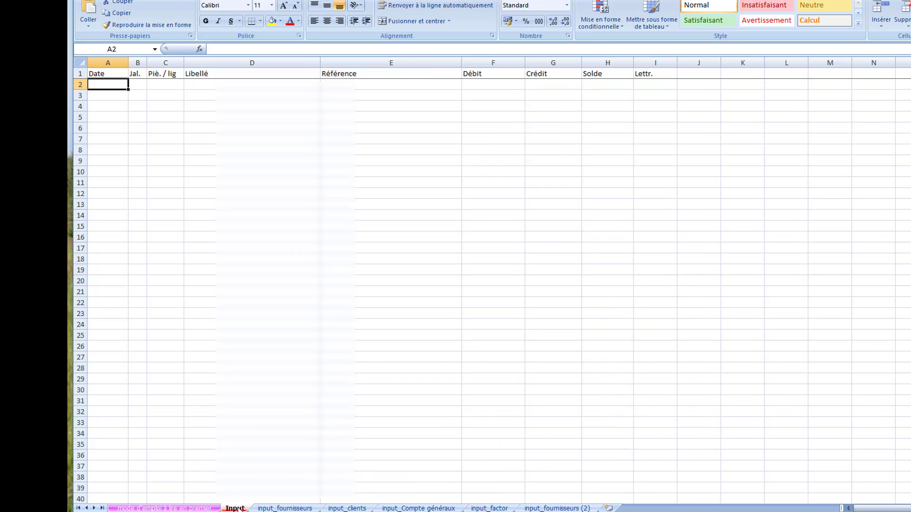
right_click(96, 85)
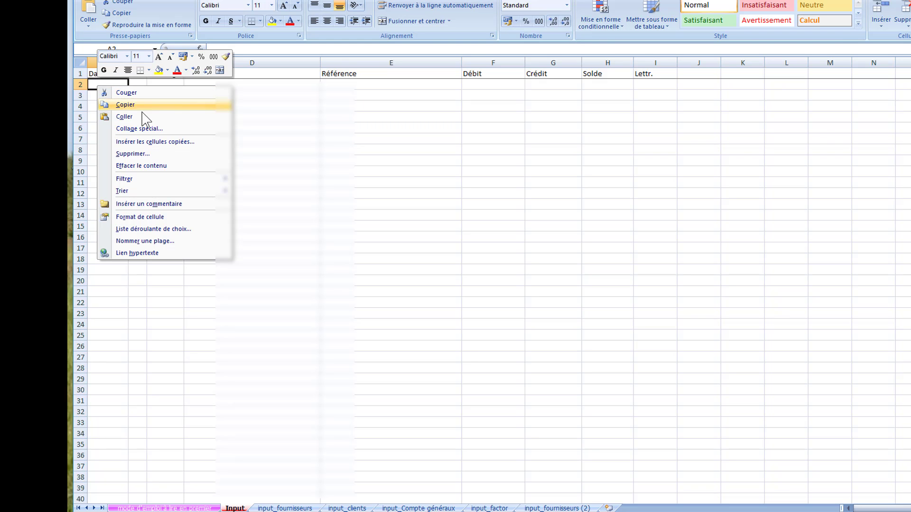
left_click(124, 116)
left_click(214, 117)
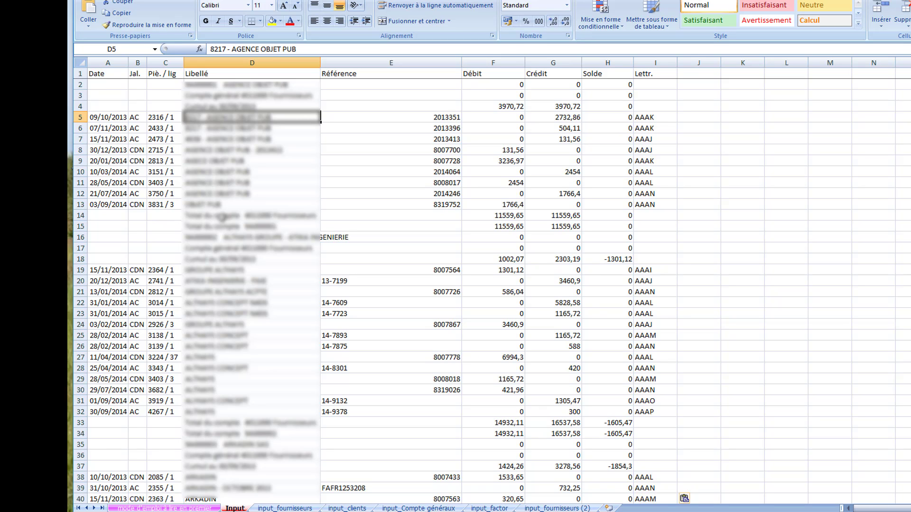
Run the ledger reformatting macro from the instructions sheet without anonymising the auxiliary ledger, and return to the start of the Output sheet
left_click(165, 508)
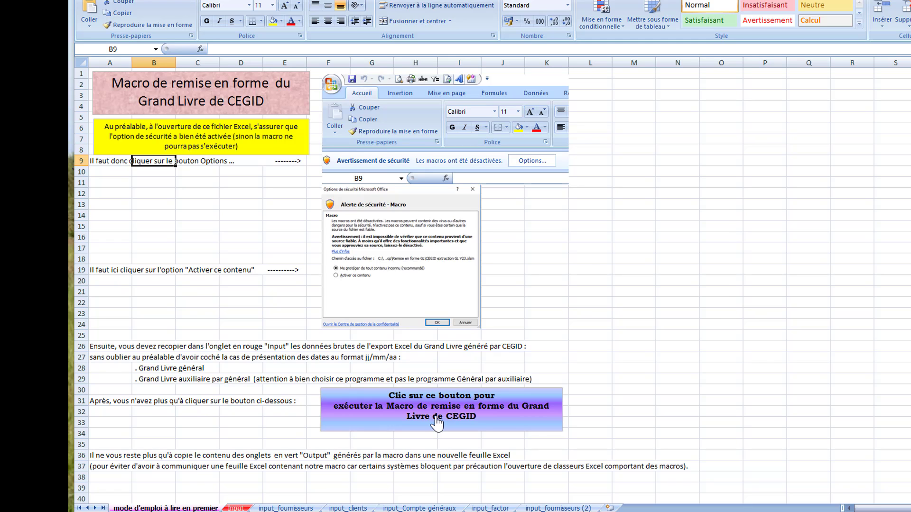
left_click(435, 416)
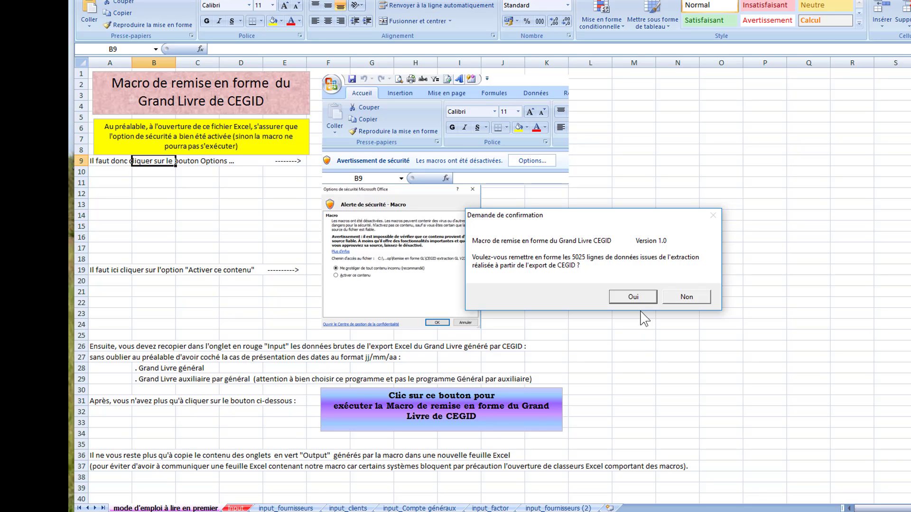
left_click(635, 298)
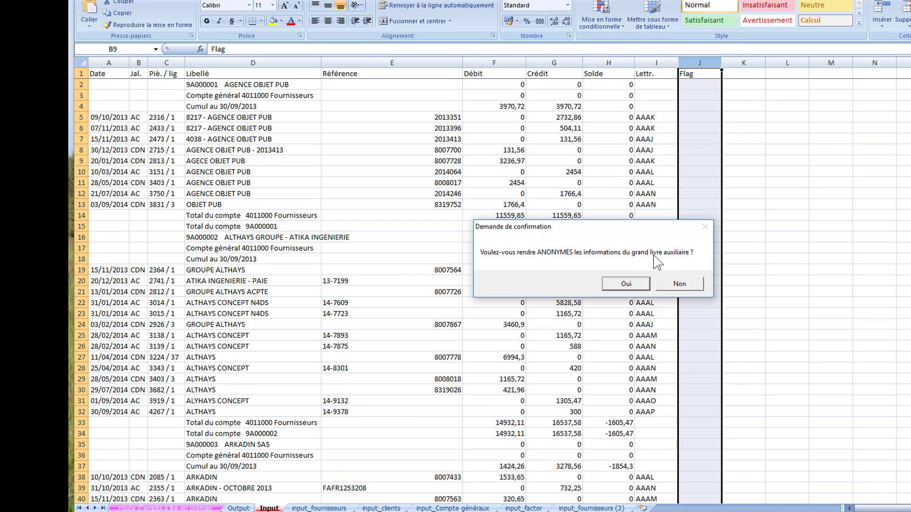
left_click(679, 284)
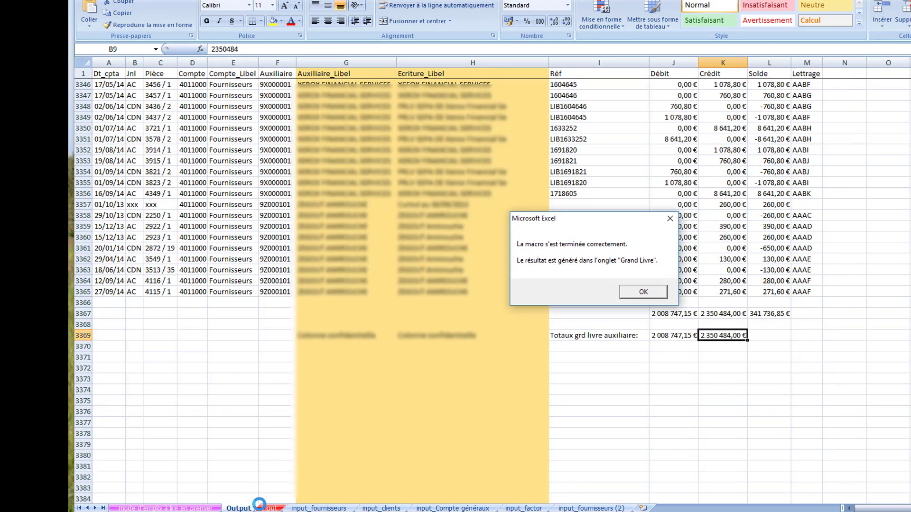
left_click(639, 293)
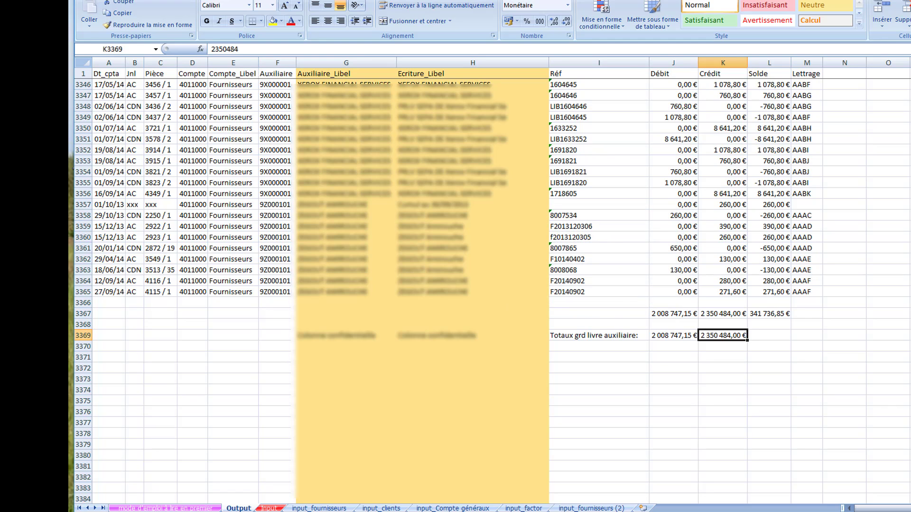
left_click_drag(910, 486, 910, 71)
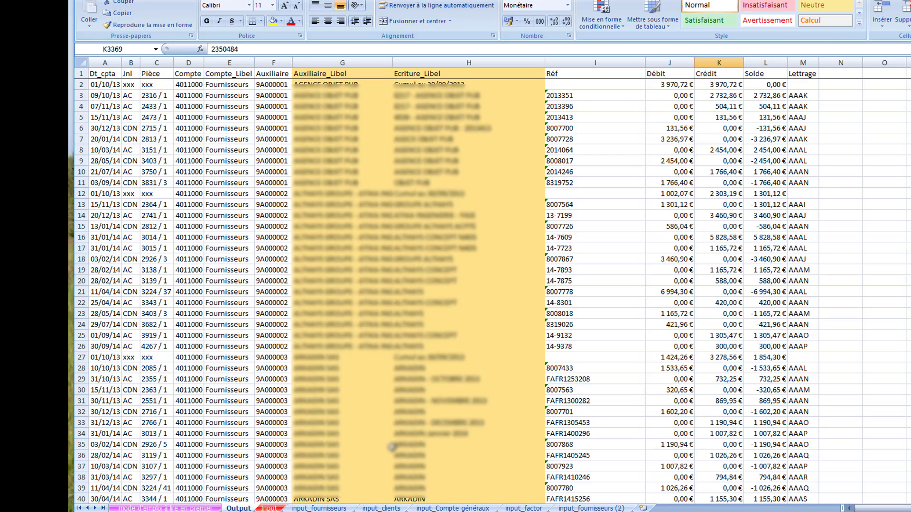
Run the reformatting macro again from the "mode d'emploi à lire en premier" sheet, choosing to anonymise the auxiliary ledger information
left_click(197, 508)
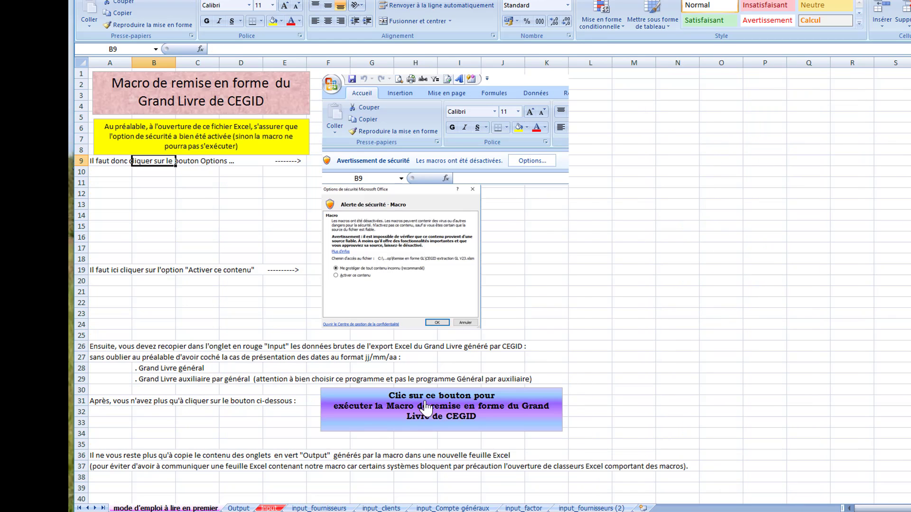
left_click(489, 414)
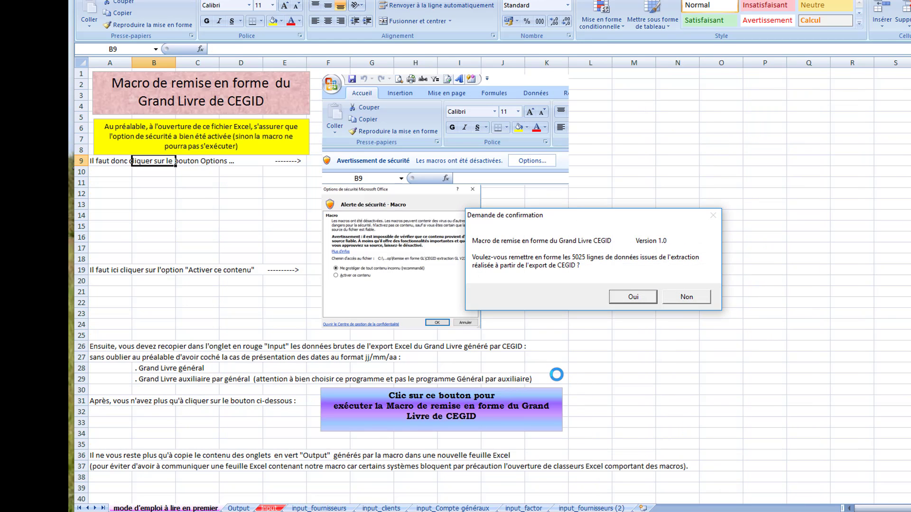
left_click(634, 297)
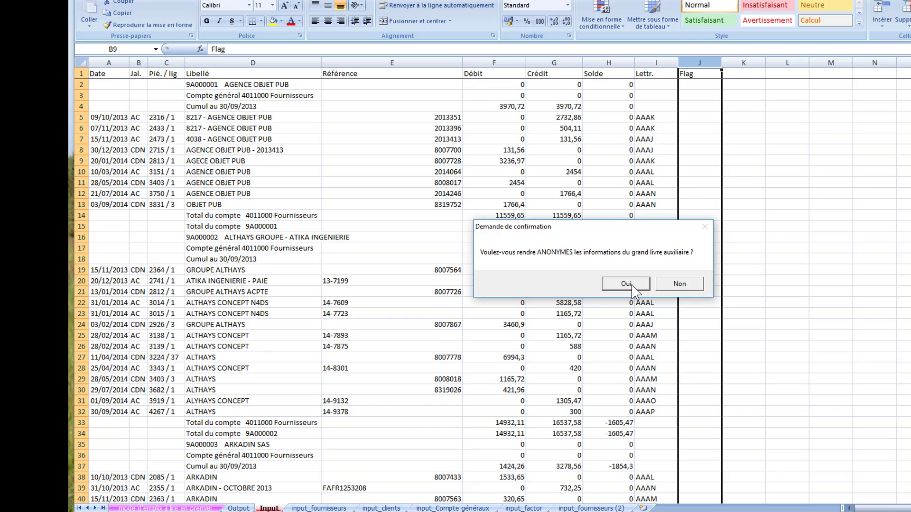
left_click(626, 284)
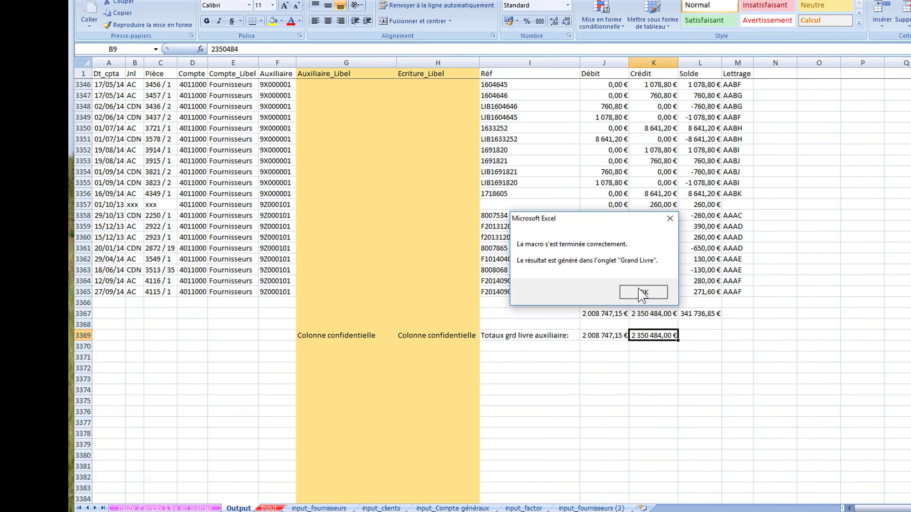
left_click(633, 290)
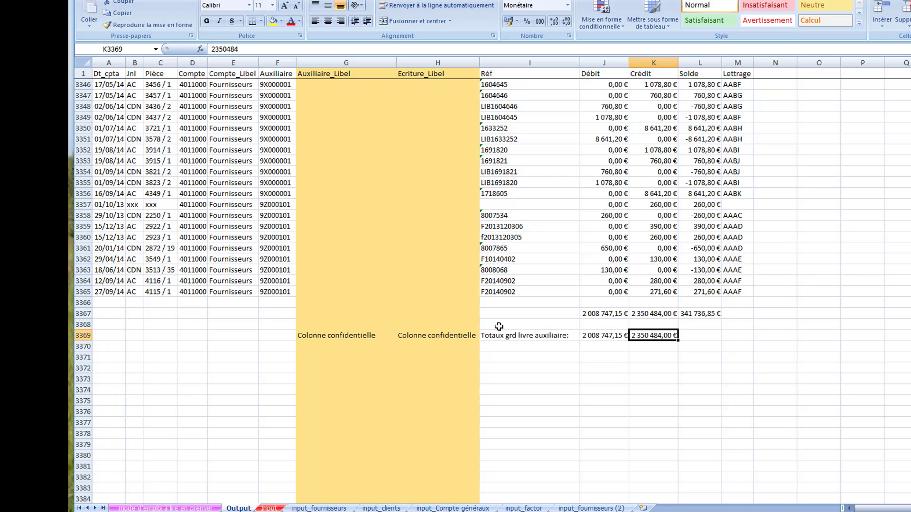
Review the anonymised Output sheet, examining the Compte, Compte_Libel and Auxiliaire columns and the confidential label columns
scroll(493, 291, "up", 20)
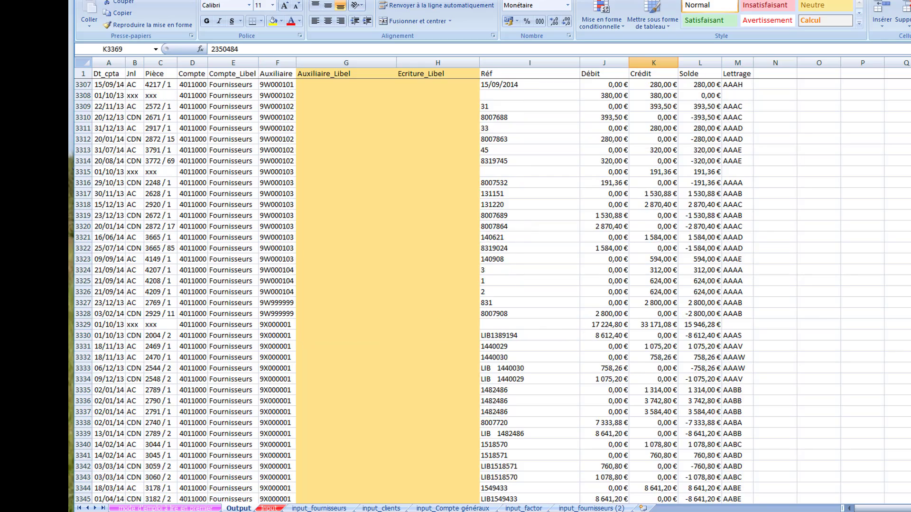
scroll(493, 290, "up", 20)
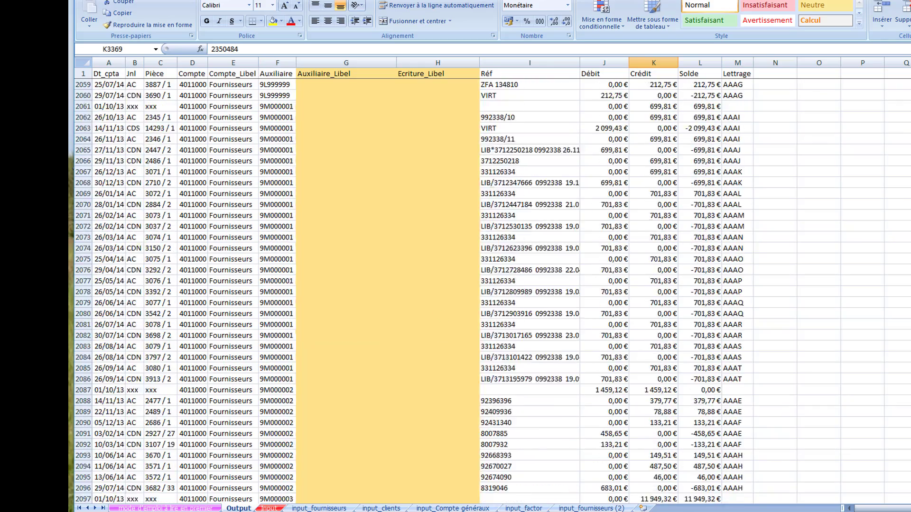
scroll(493, 291, "up", 20)
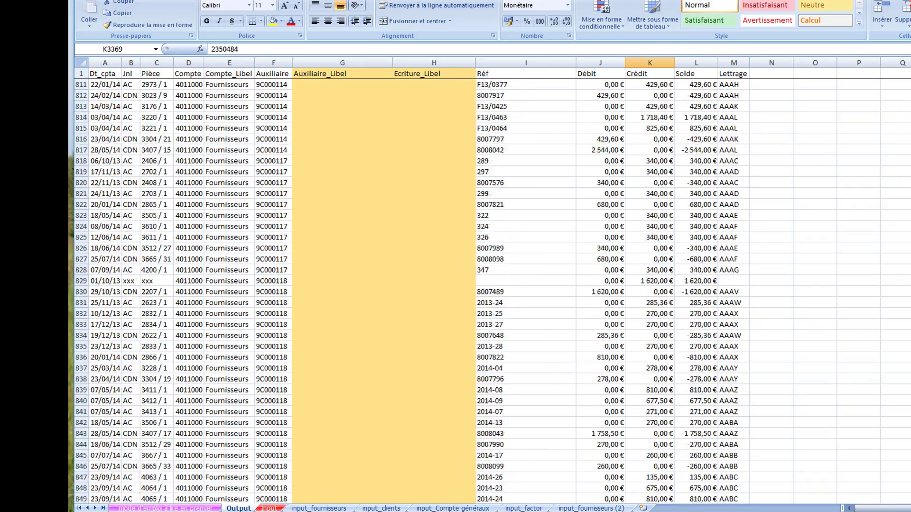
scroll(494, 290, "up", 13)
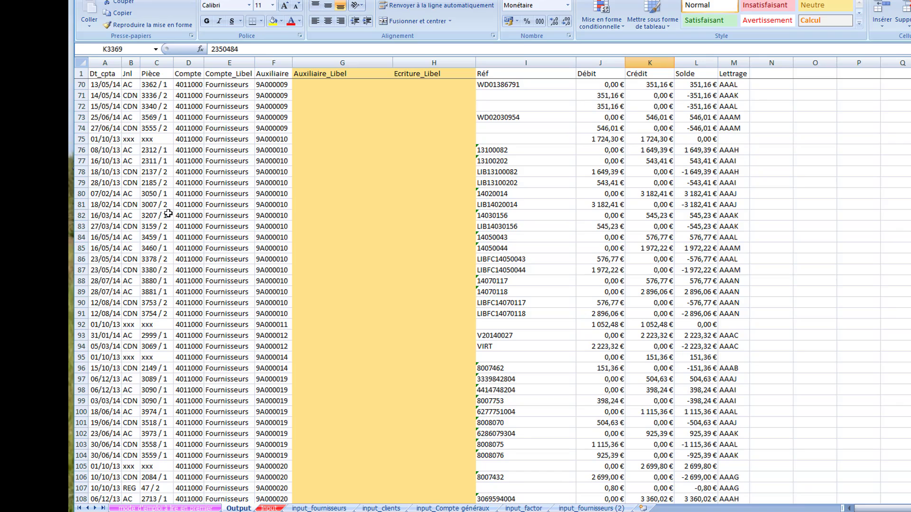
left_click(195, 225)
left_click(224, 227)
left_click(261, 224)
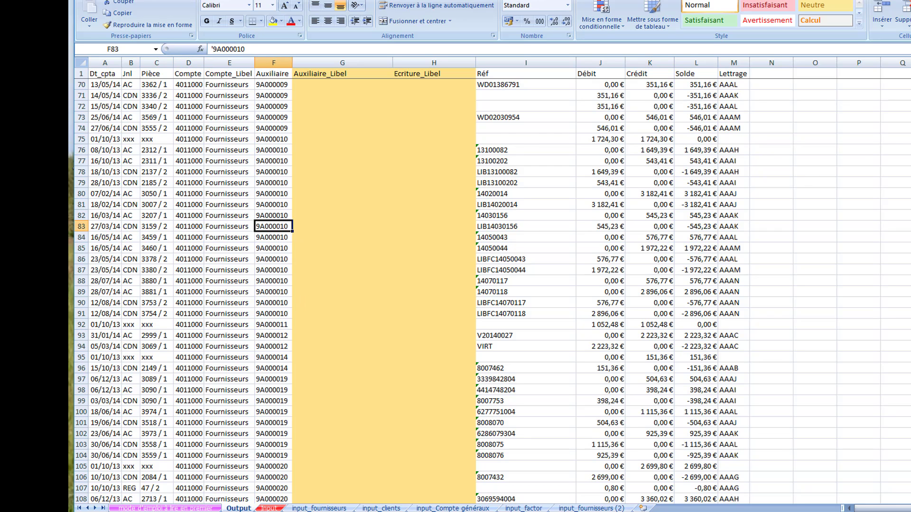
scroll(775, 358, "down", 20)
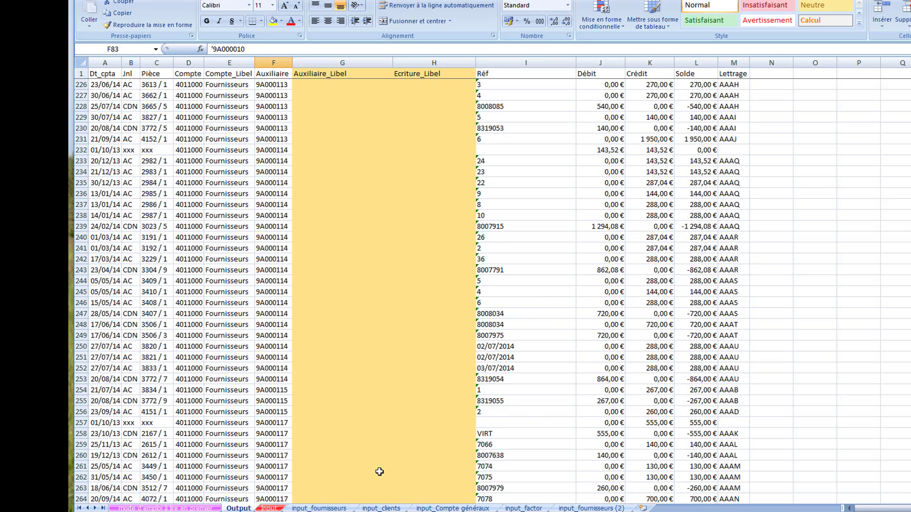
Rename the Output sheet as "GL aux Fournisseur"
double_click(240, 508)
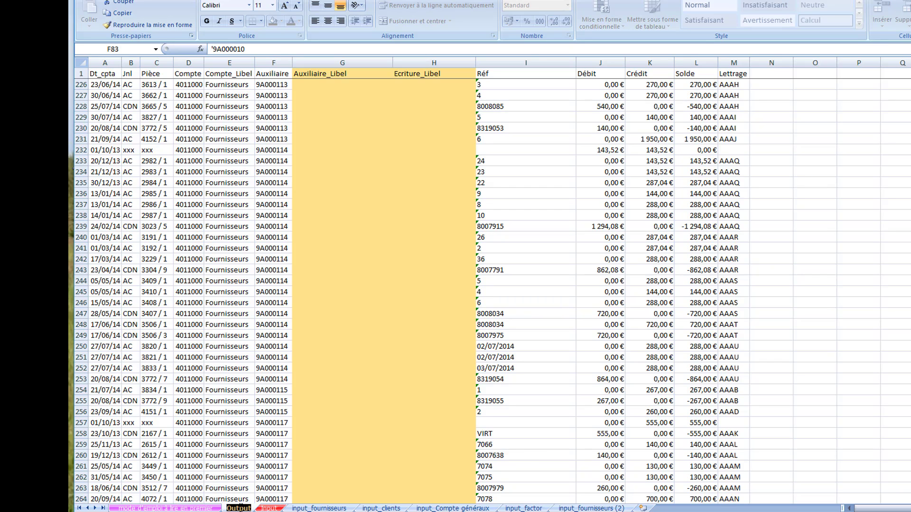
type("GL")
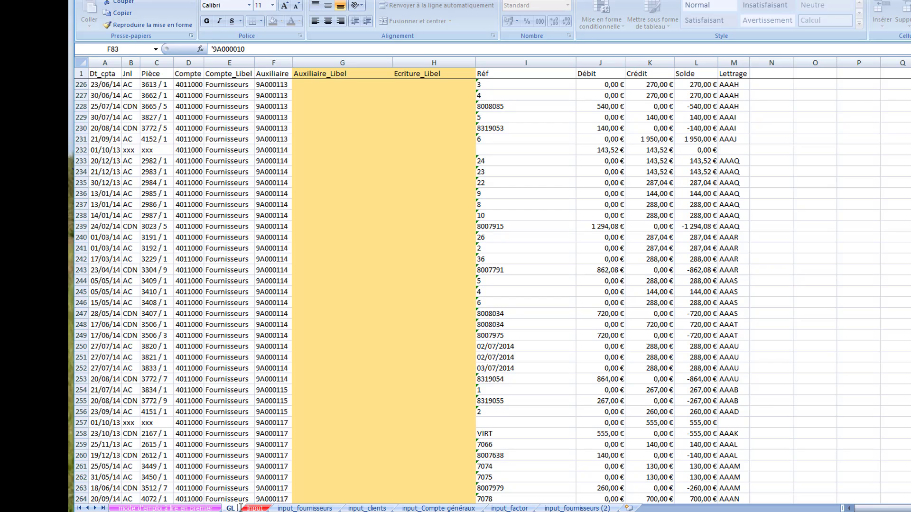
type(" aux Fo")
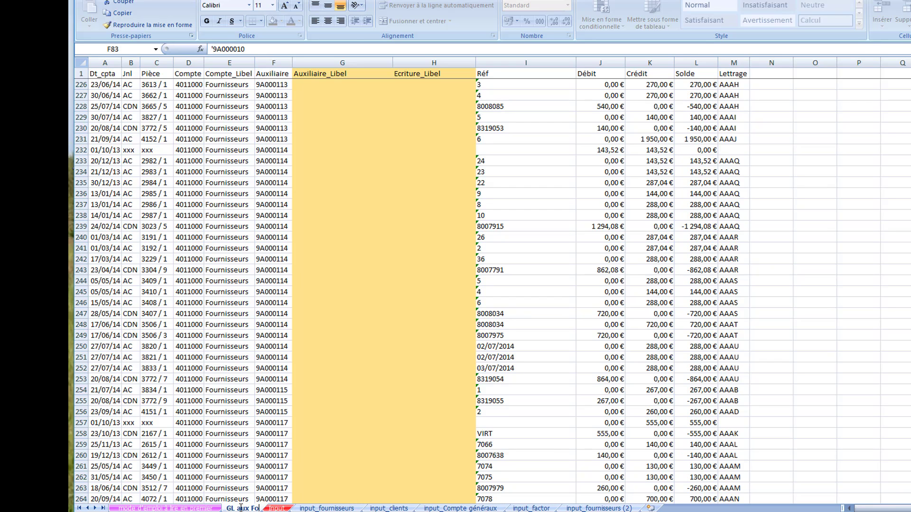
type("urnisseu")
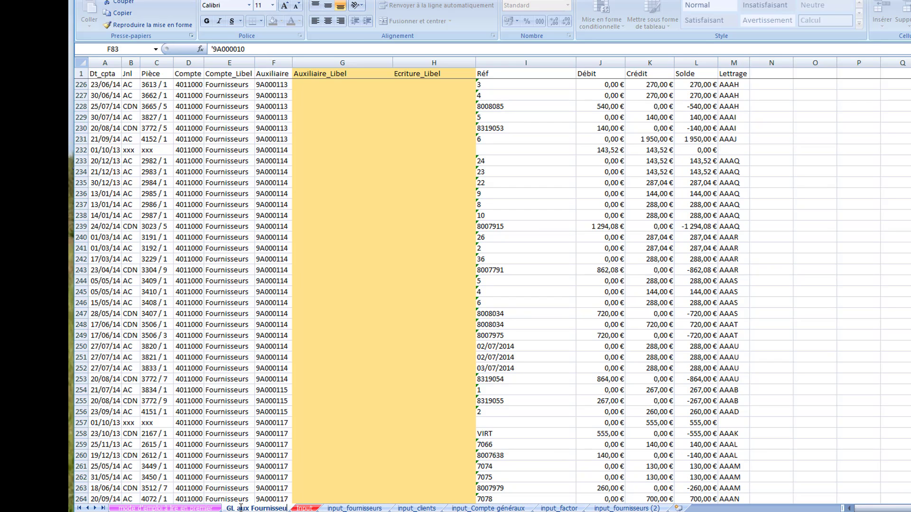
type("r")
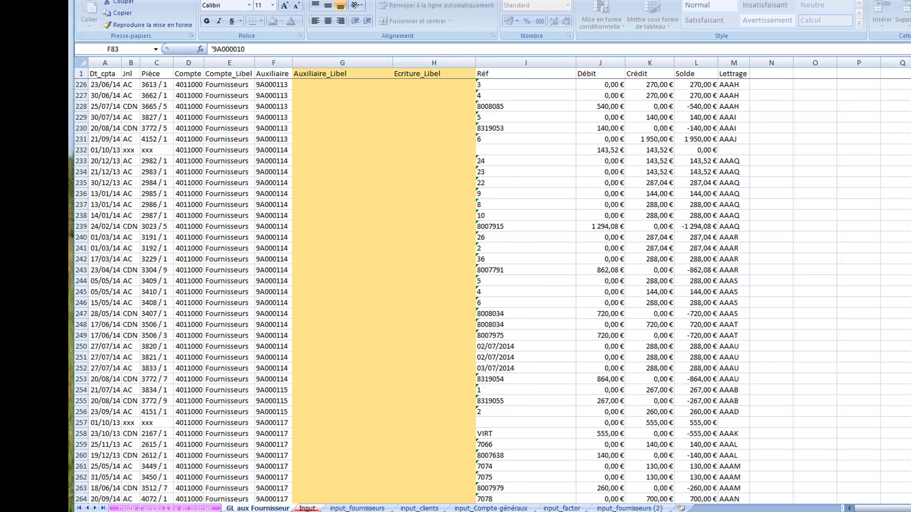
Clear the supplier ledger contents from the Input sheet, columns A to J from row 2 down to row 5035, keeping the headers
left_click(307, 508)
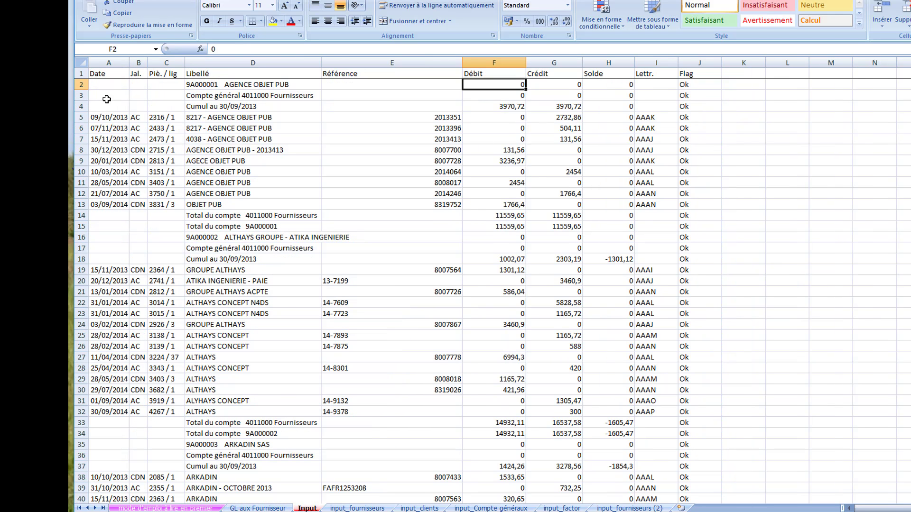
left_click(107, 83)
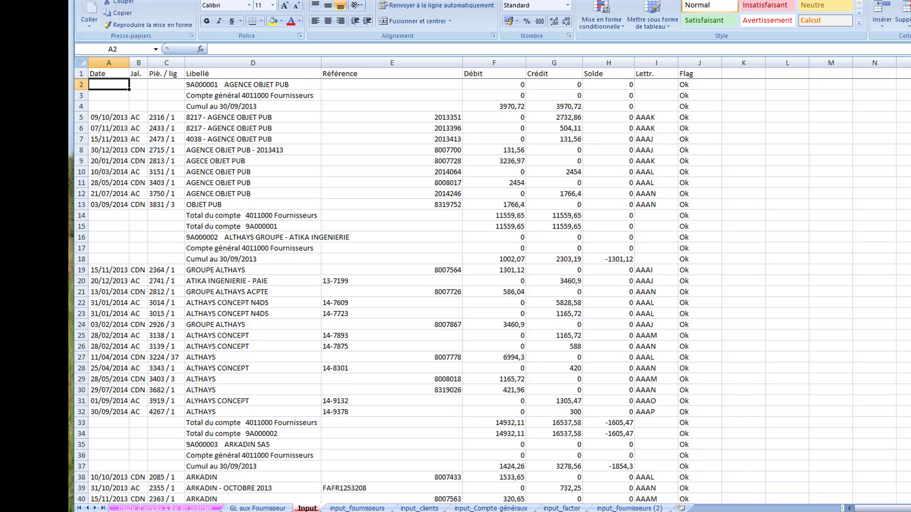
left_click_drag(910, 75, 910, 486)
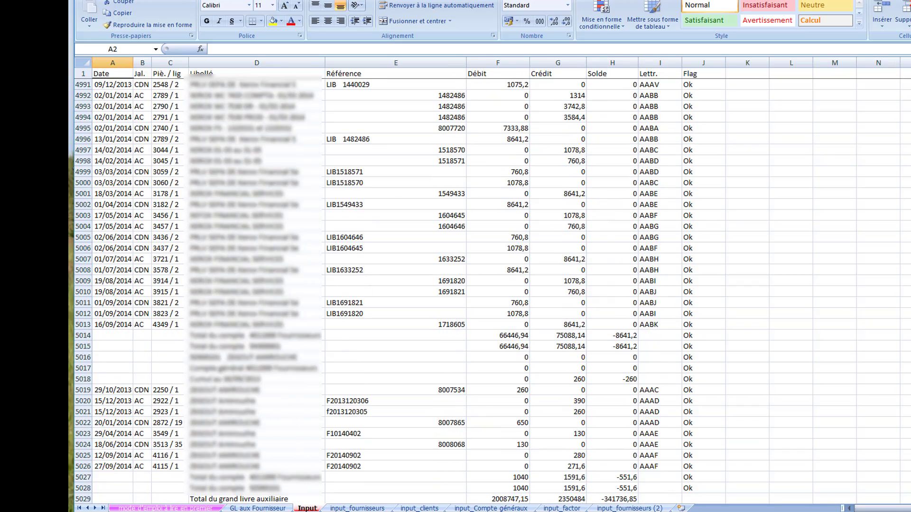
scroll(492, 292, "down", 5)
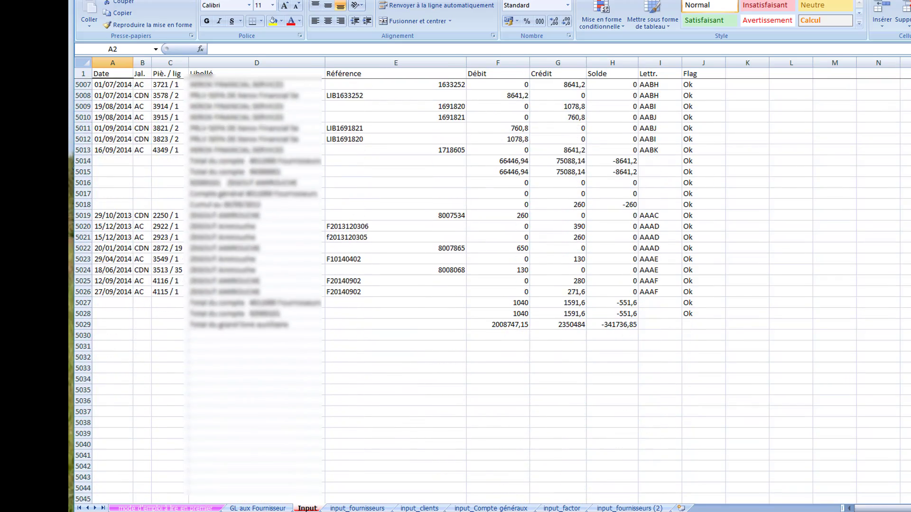
left_click(718, 389, "shift")
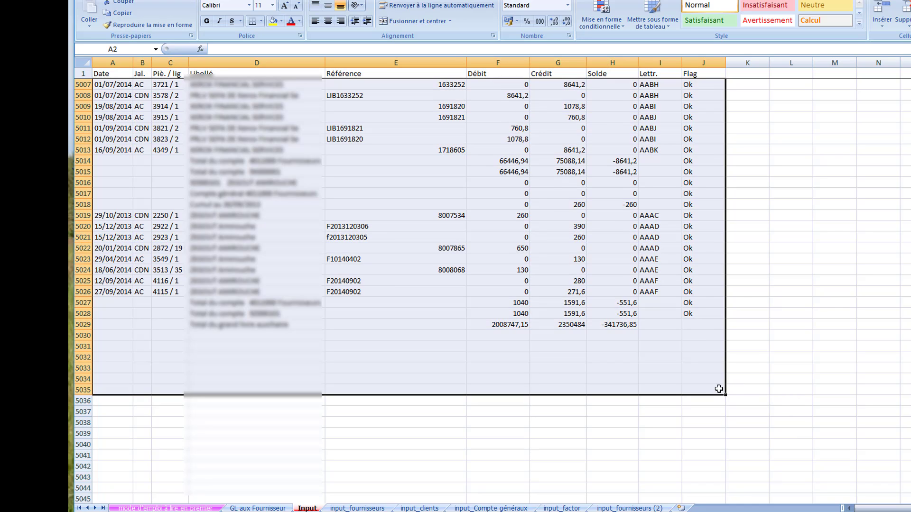
right_click(718, 390)
left_click(767, 295)
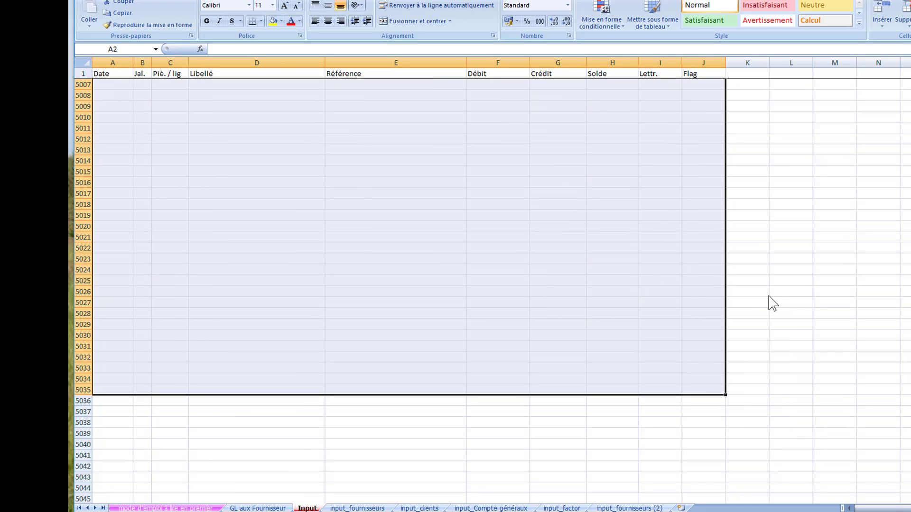
Copy all client ledger rows from the input_clients sheet, columns A to I from row 2 to row 7436
left_click(420, 508)
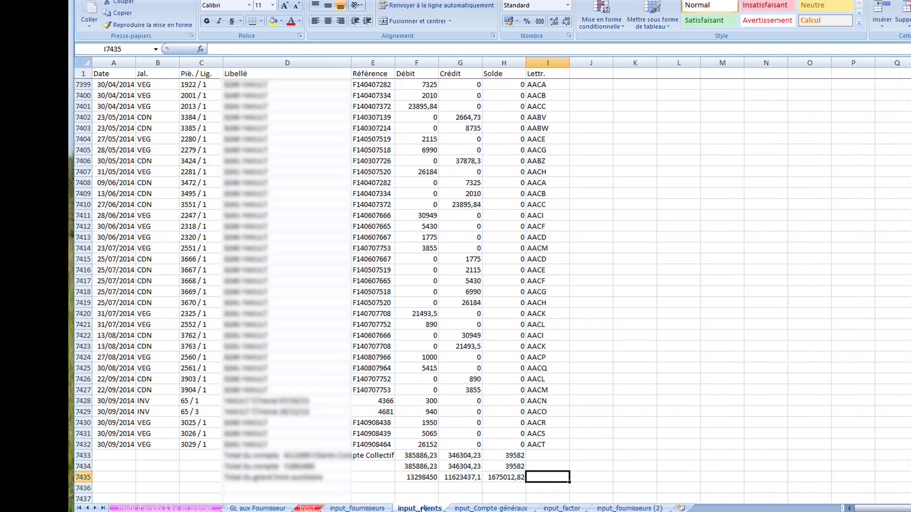
left_click(553, 487)
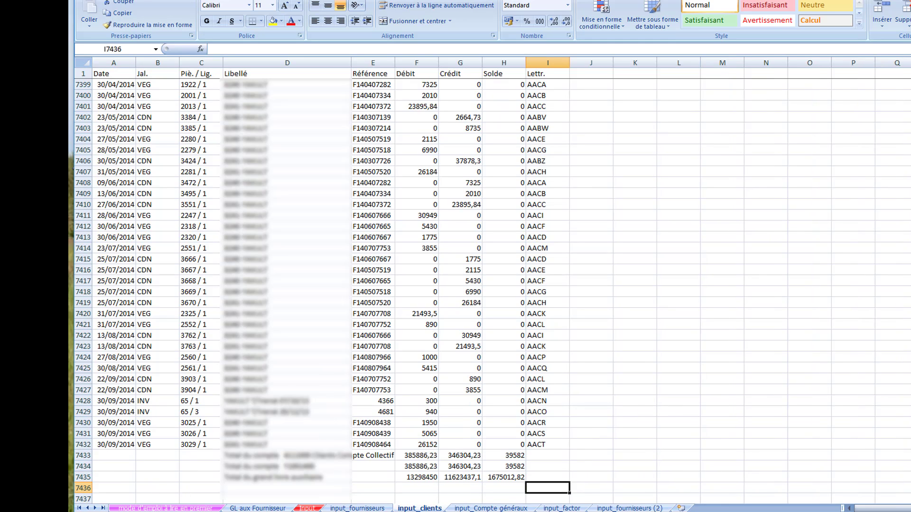
left_click_drag(910, 489, 910, 71)
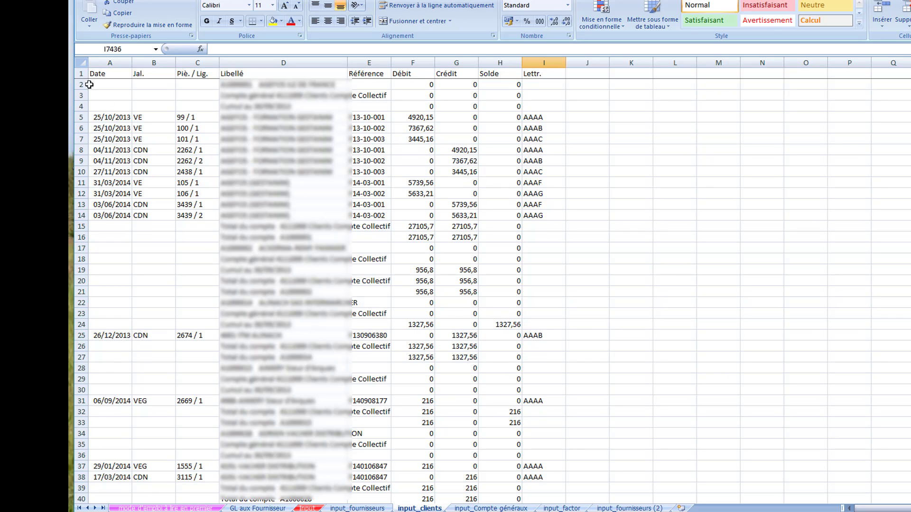
left_click(106, 83, "shift")
right_click(107, 84)
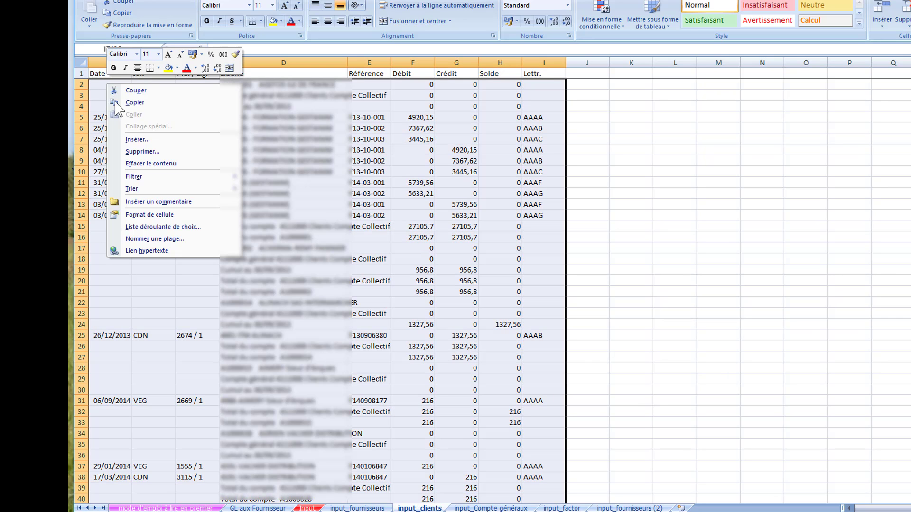
left_click(137, 102)
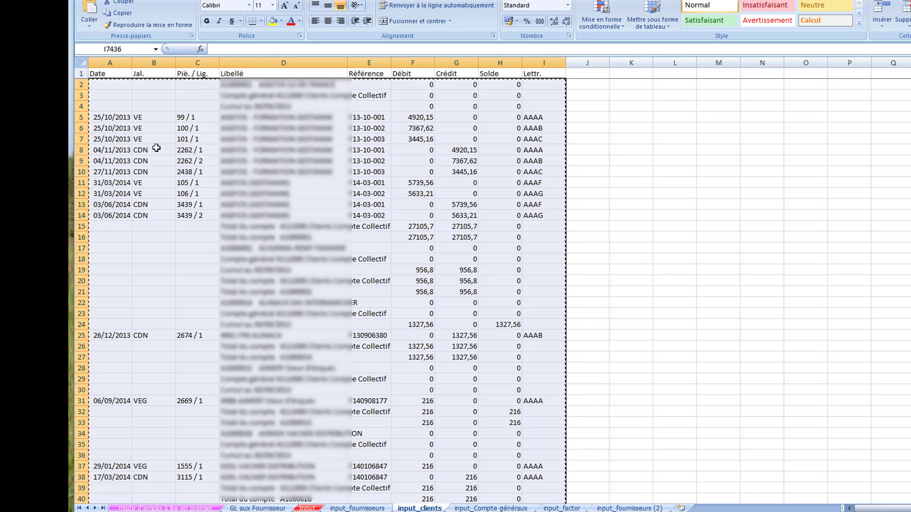
Paste the copied client ledger rows into the Input sheet starting at cell A2
left_click(306, 500)
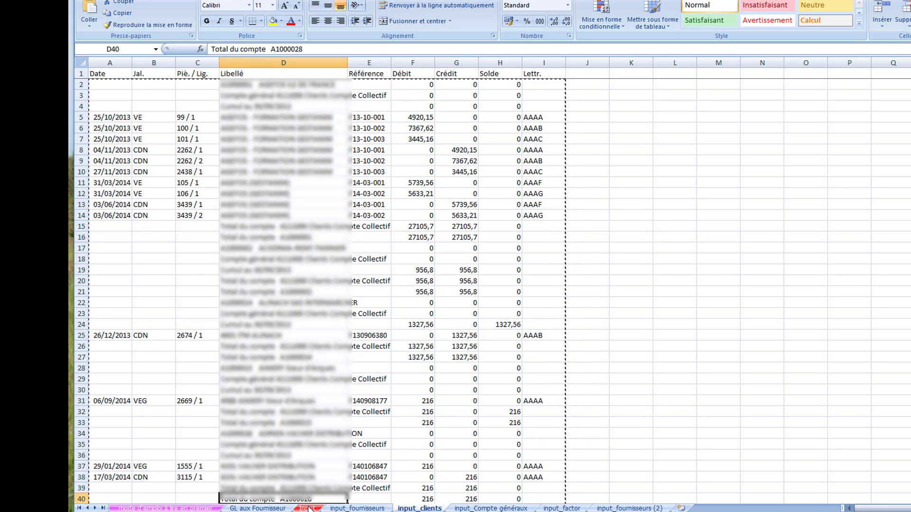
left_click(307, 508)
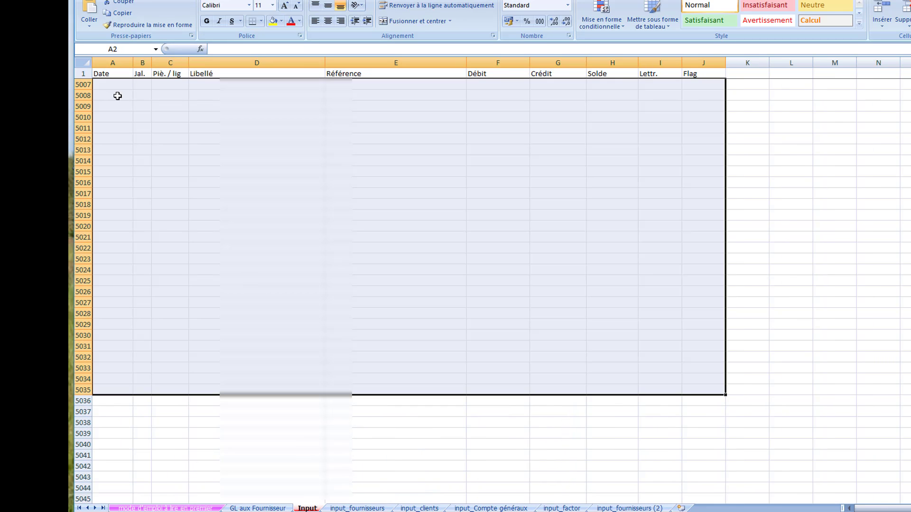
key("ctrl+Home")
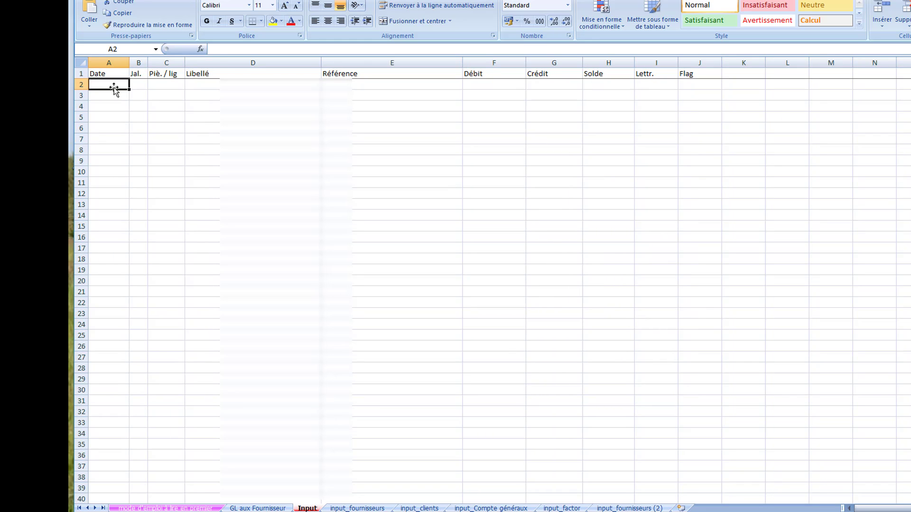
right_click(112, 81)
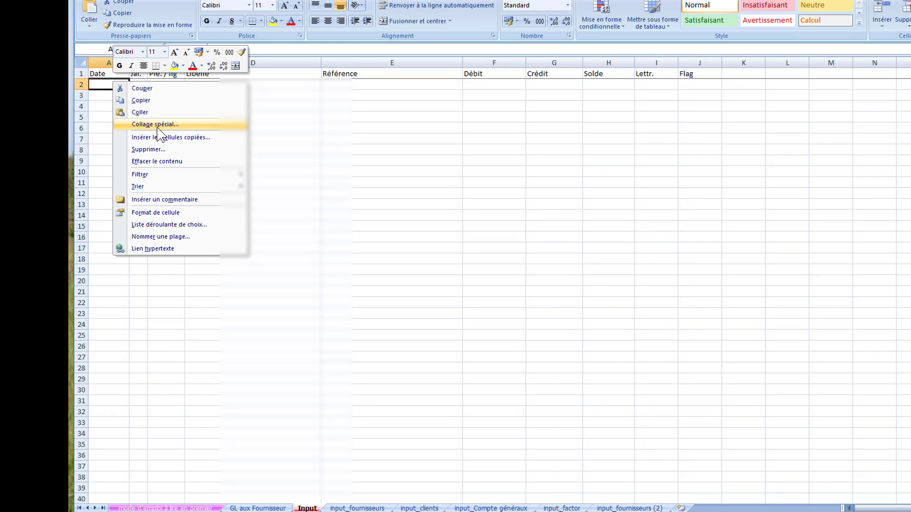
left_click(142, 112)
left_click(207, 212)
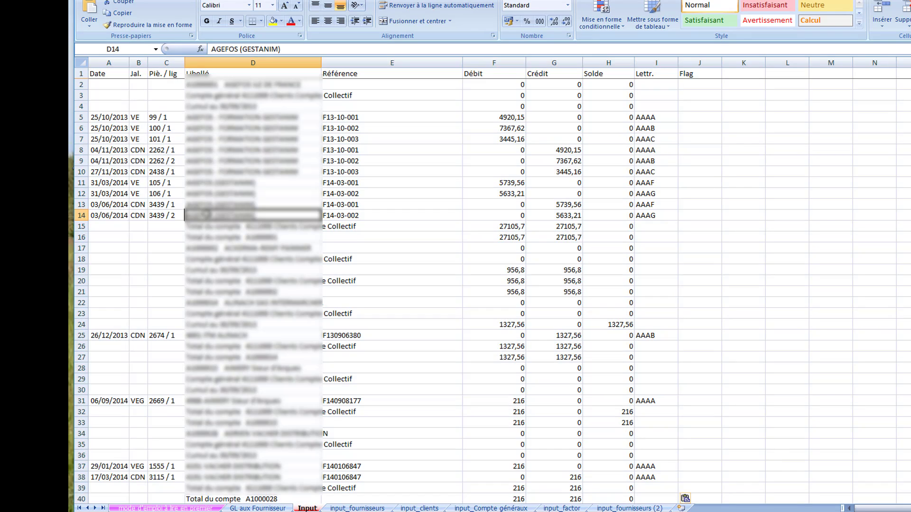
Run the ledger reformatting macro from the "mode d'emploi à lire en premier" sheet, choosing to anonymise the auxiliary ledger information
left_click(195, 508)
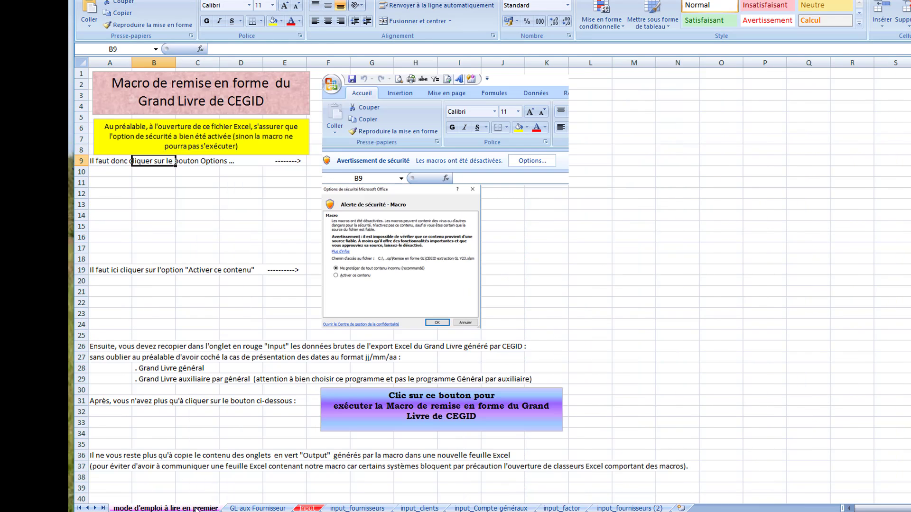
left_click(479, 417)
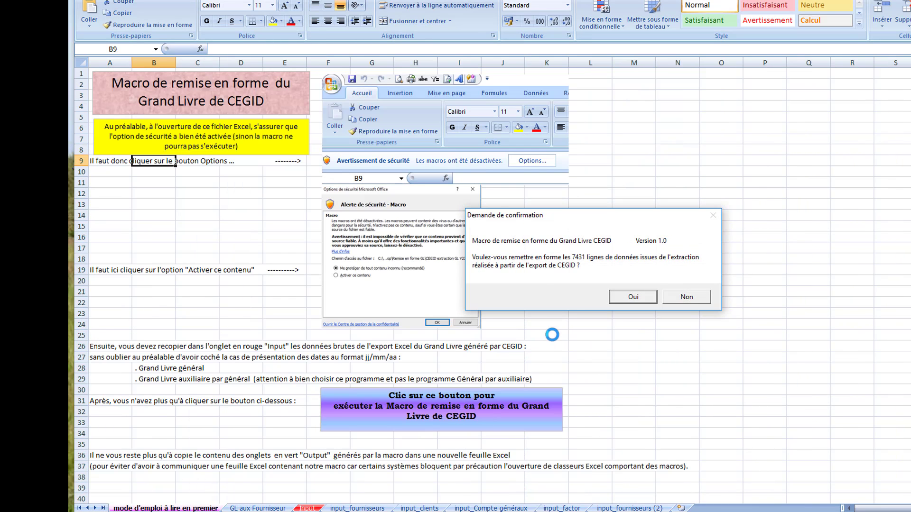
left_click(642, 295)
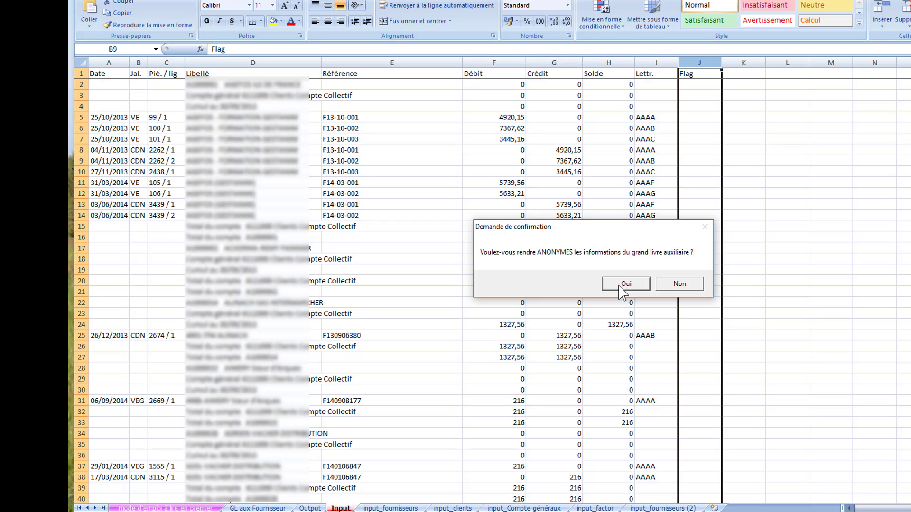
left_click(621, 288)
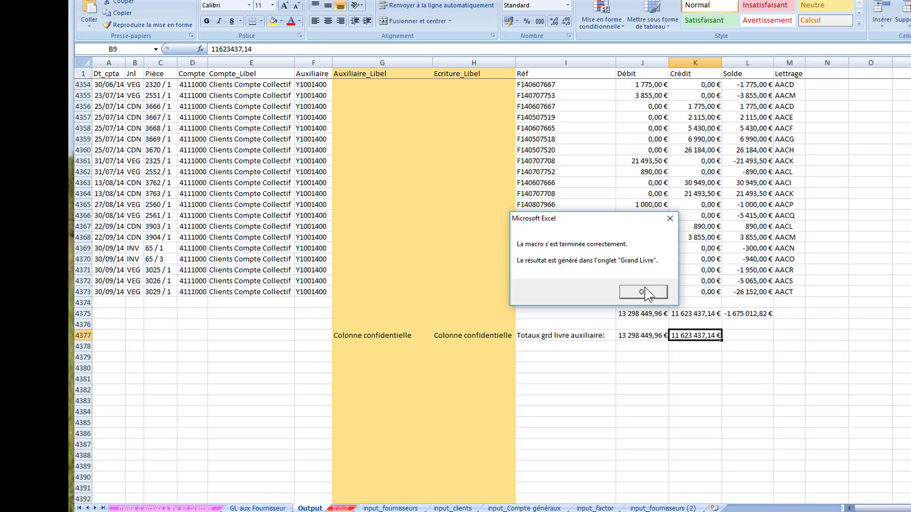
left_click(643, 292)
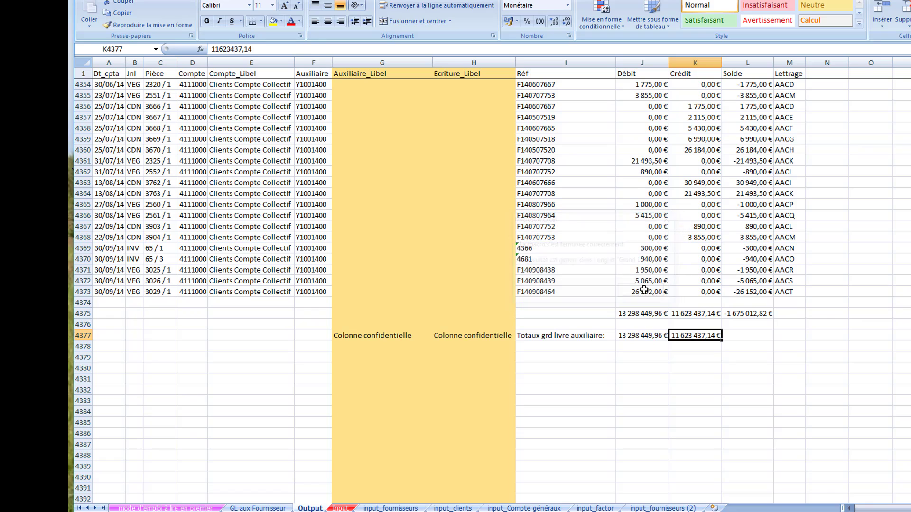
Check the Débit and Crédit sum formulas in row 4375 of the Output sheet against the auxiliary ledger totals in row 4377
left_click(657, 315)
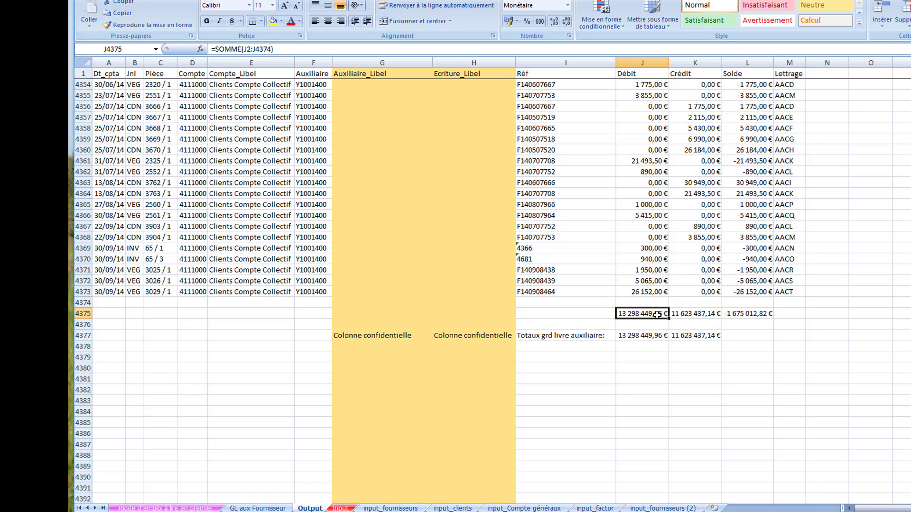
double_click(657, 315)
key("Tab")
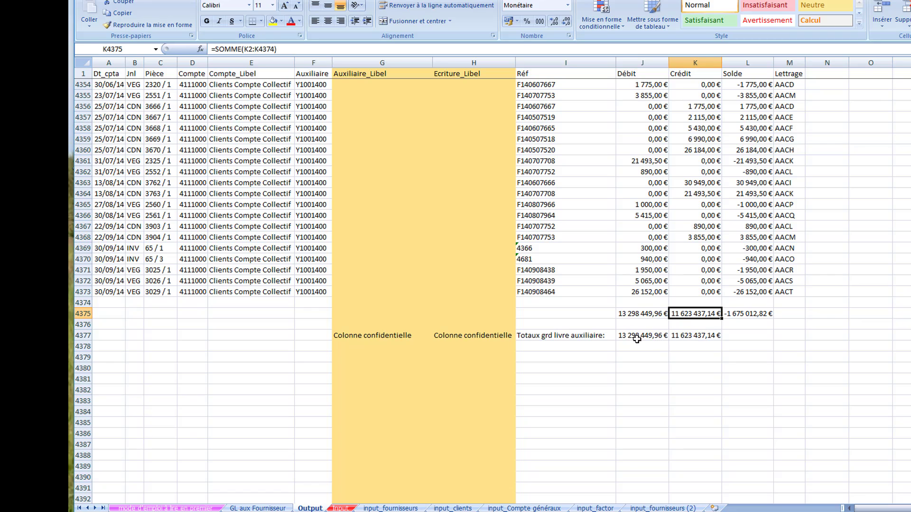
left_click(639, 336)
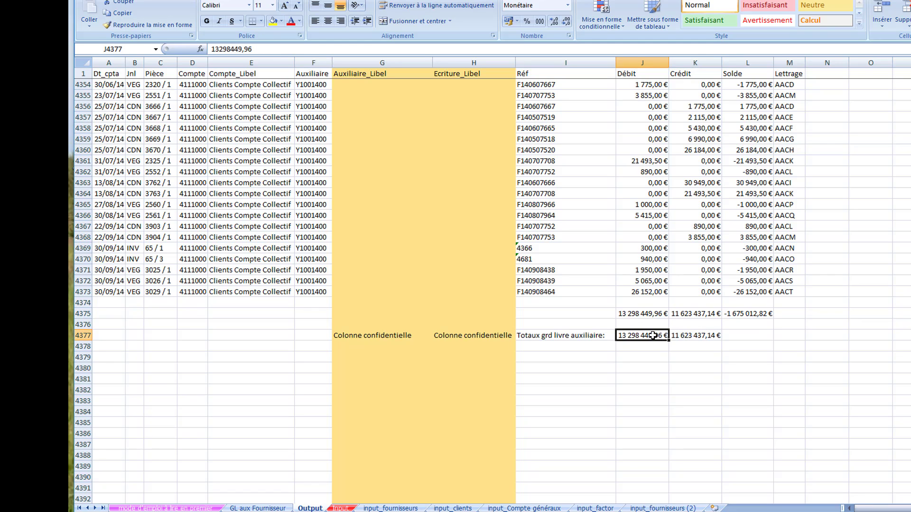
left_click_drag(652, 335, 683, 335)
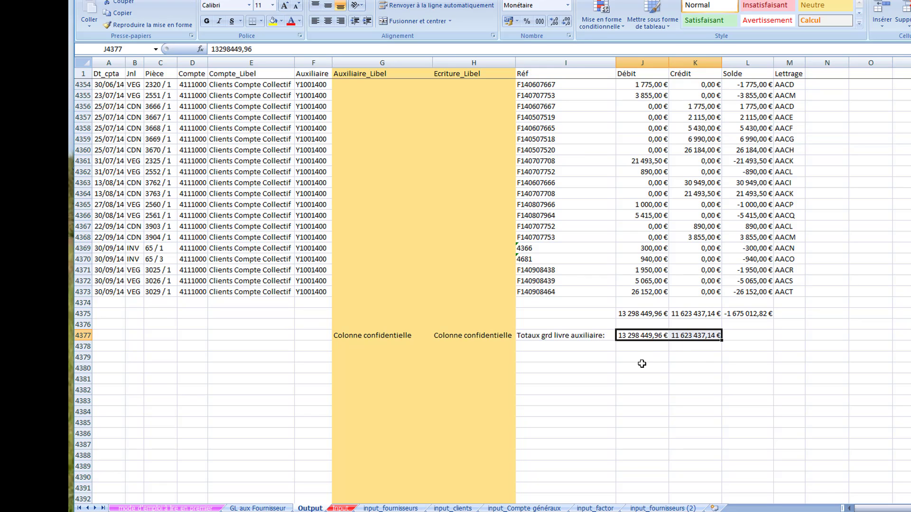
Compare the debit and credit grand totals in row 7435 of the input_clients sheet with the Output sheet's totals
left_click(453, 508)
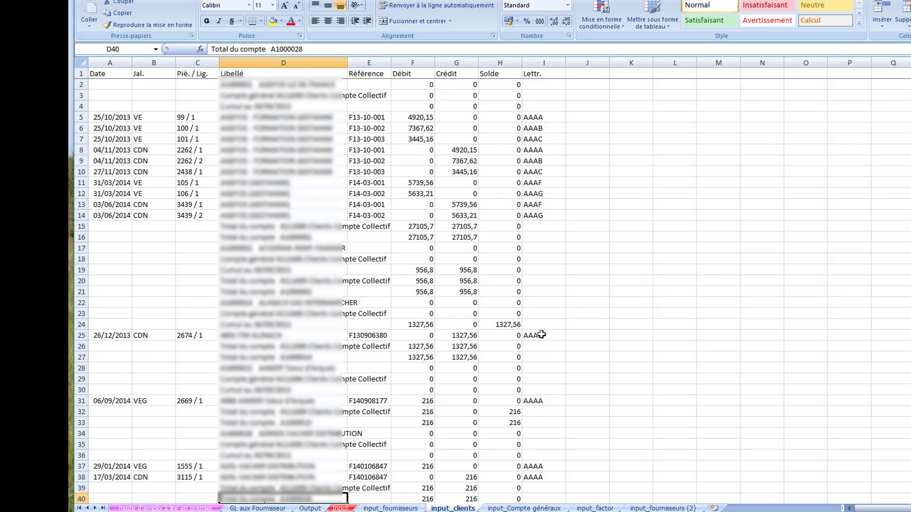
key("ctrl+End")
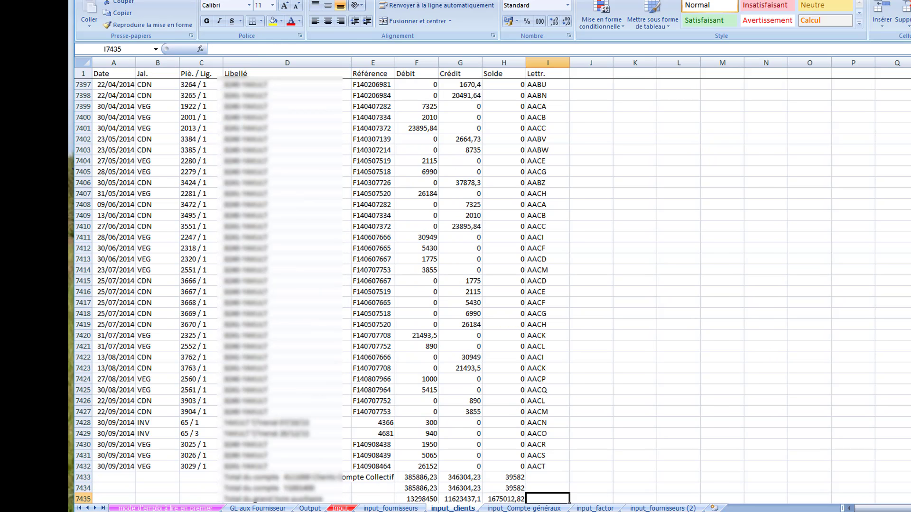
scroll(765, 421, "down", 3)
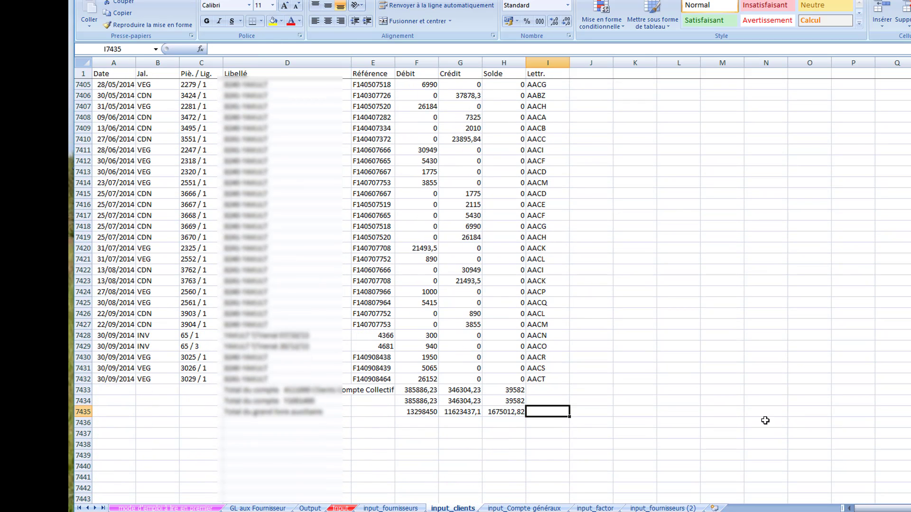
left_click_drag(431, 411, 442, 413)
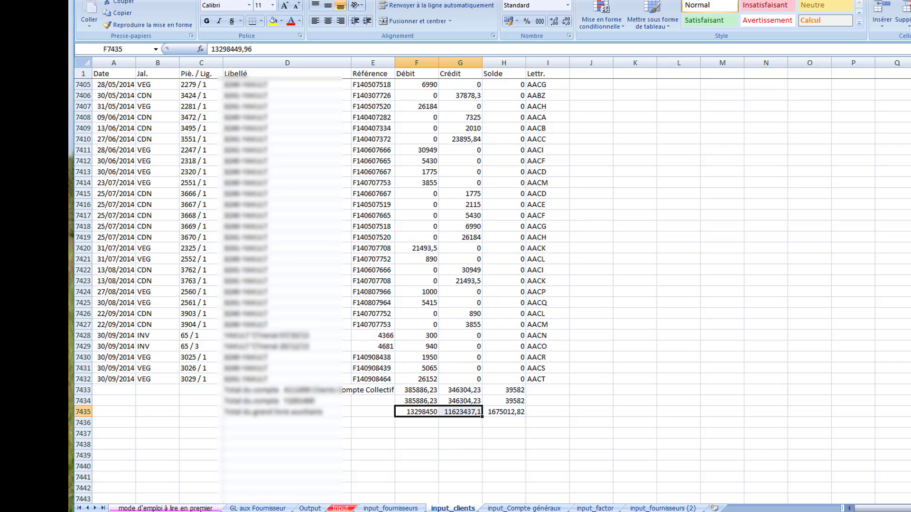
left_click(309, 508)
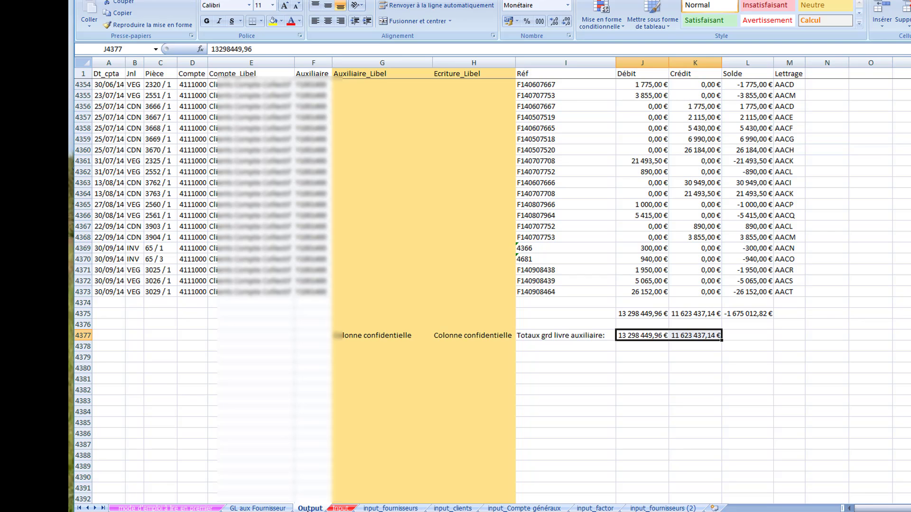
left_click(457, 509)
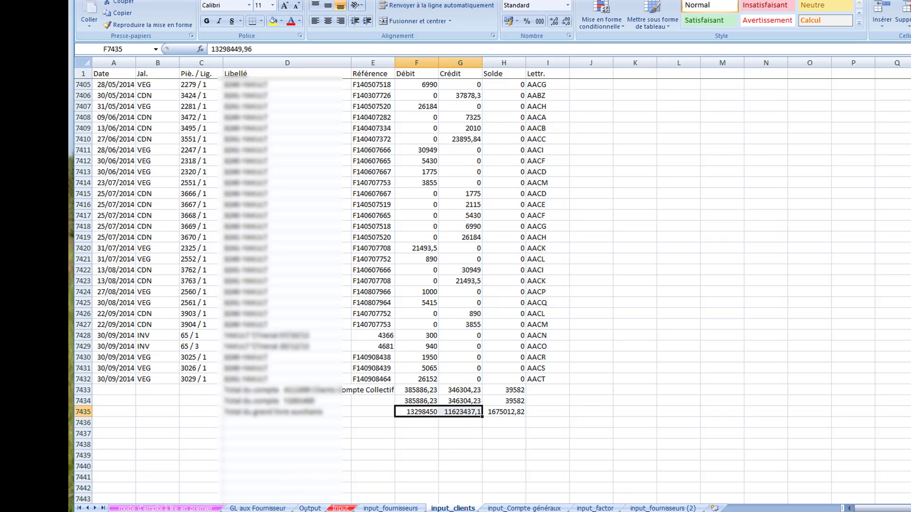
Rename the Output sheet holding the reformatted client ledger as "GL aux Client"
left_click(309, 508)
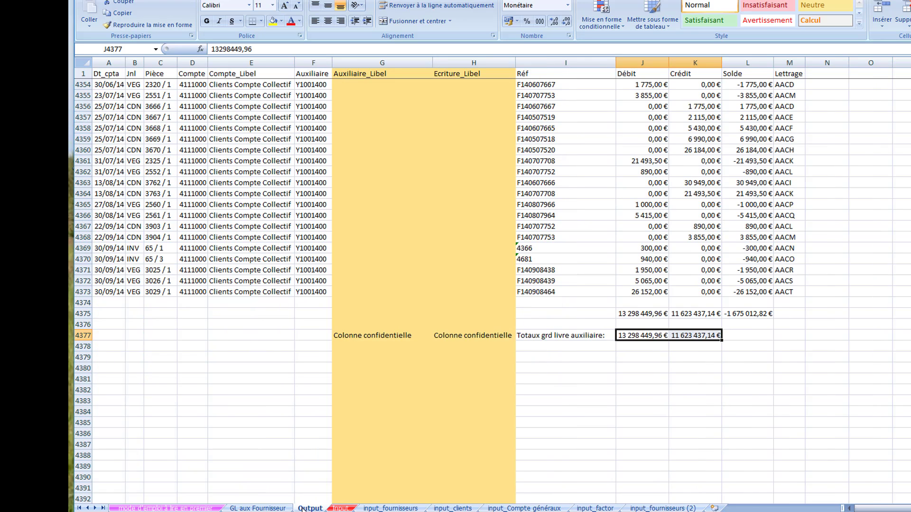
double_click(309, 508)
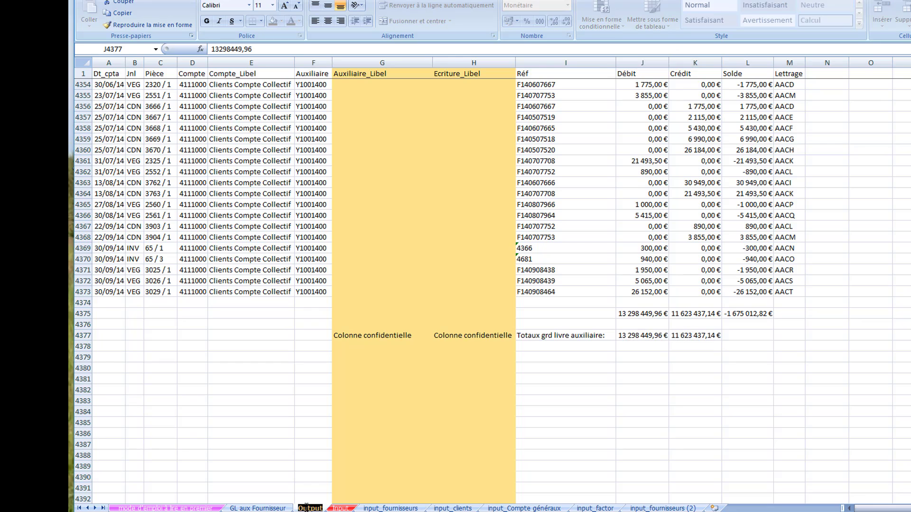
type("FL")
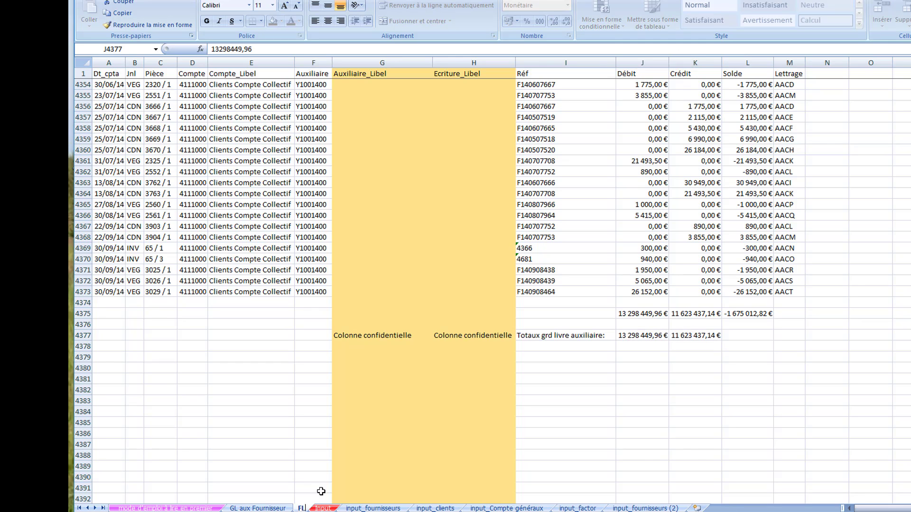
type(" aux")
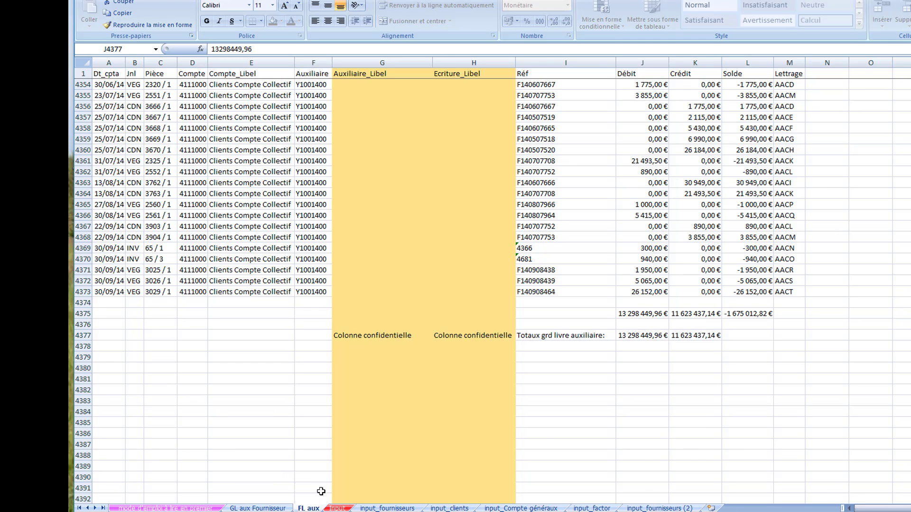
key("BackSpace")
key("BackSpace")
key("BackSpace")
key("BackSpace")
key("BackSpace")
key("BackSpace")
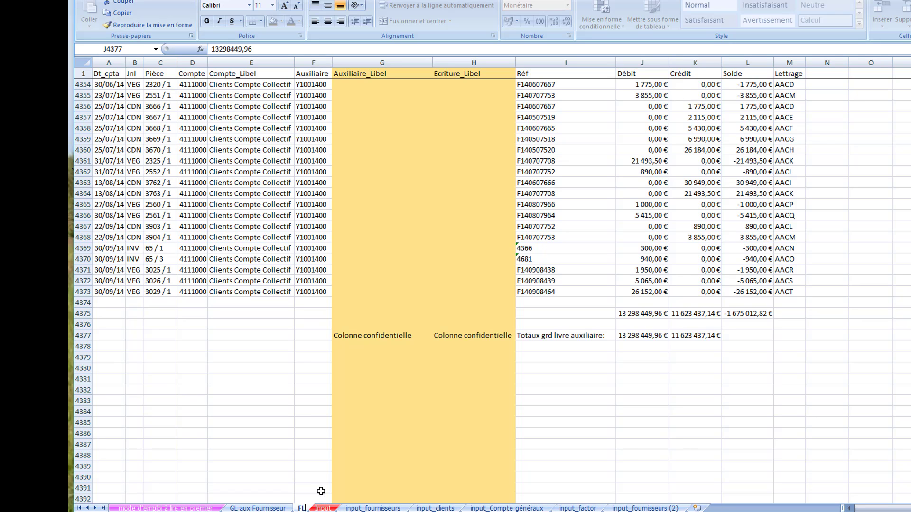
type("GL ")
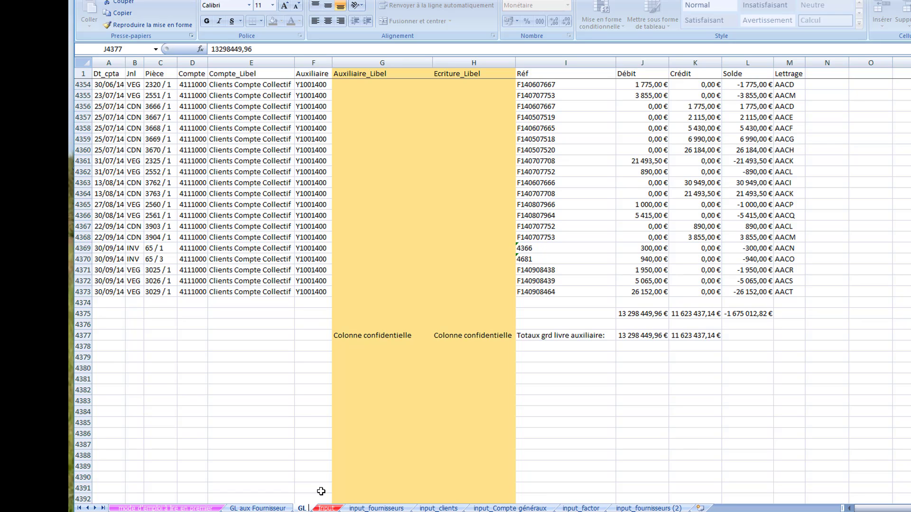
type("aux Client")
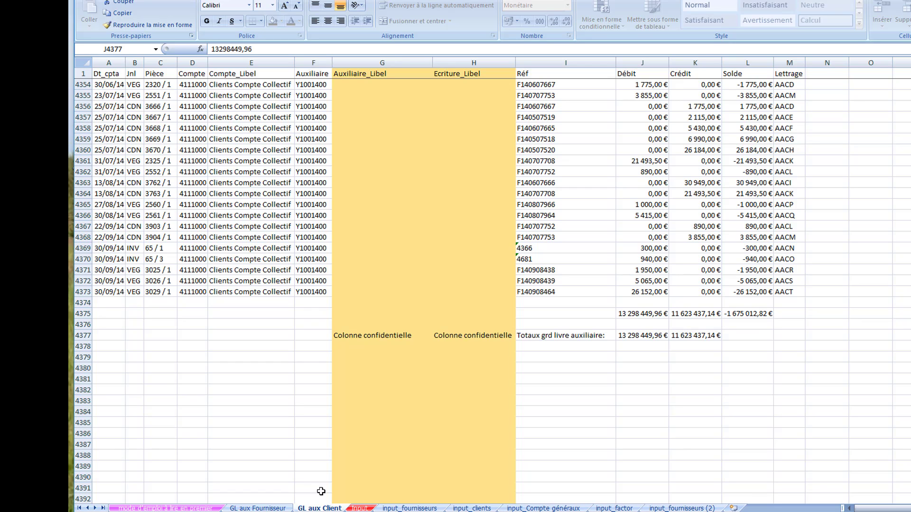
left_click(304, 444)
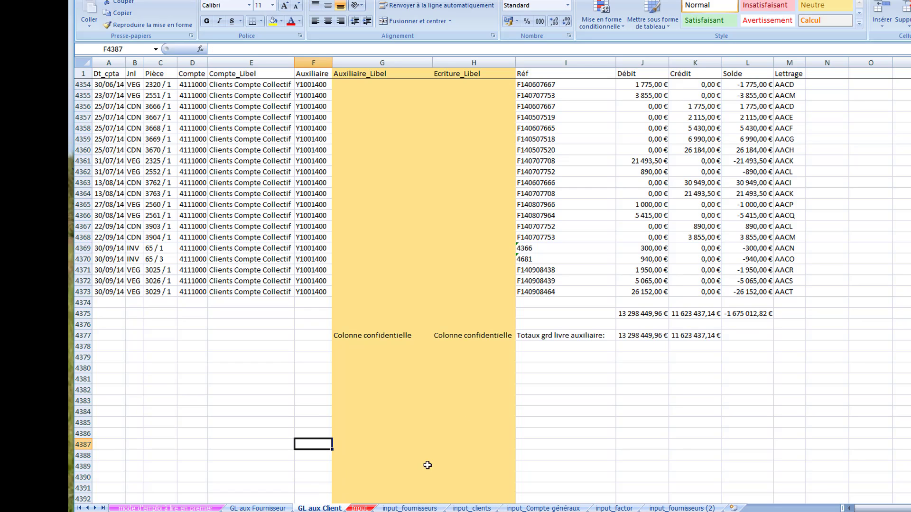
Clear the contents of the Input sheet from A2 to J7438, keeping the header row
left_click(359, 508)
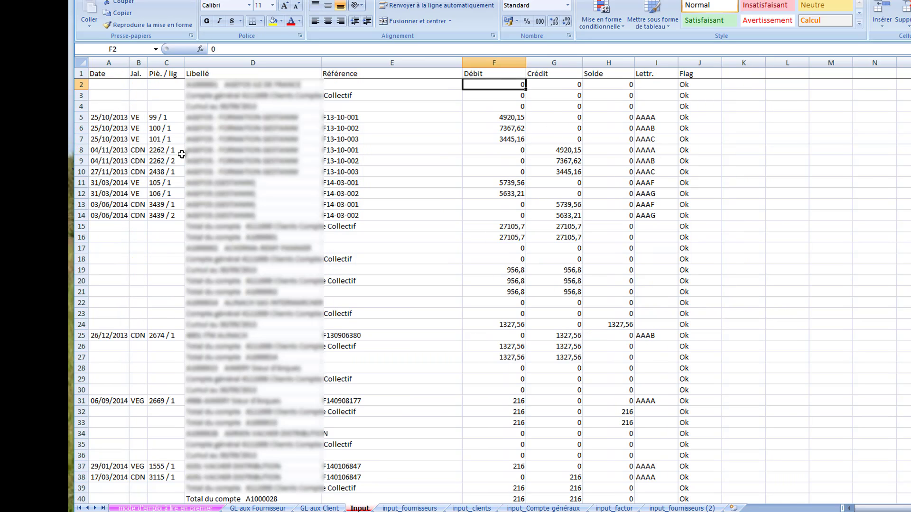
left_click(105, 87)
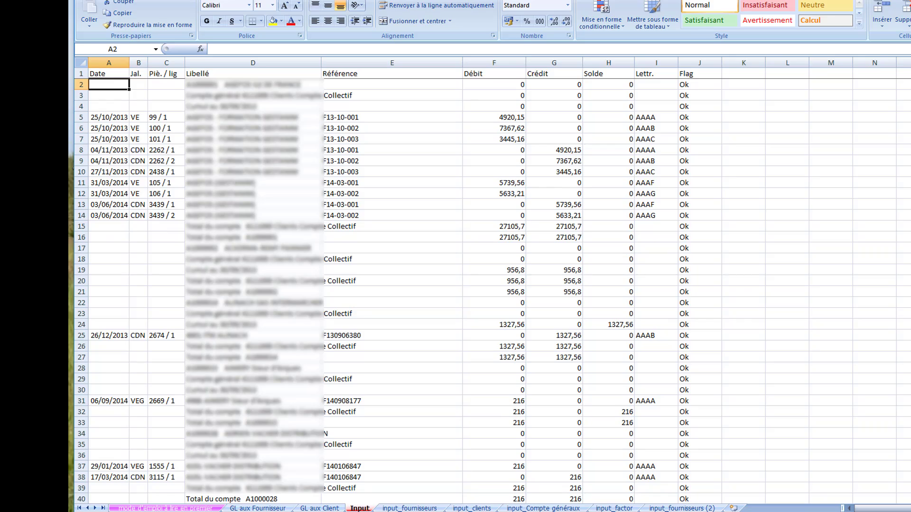
left_click_drag(910, 78, 910, 446)
scroll(493, 290, "down", 3)
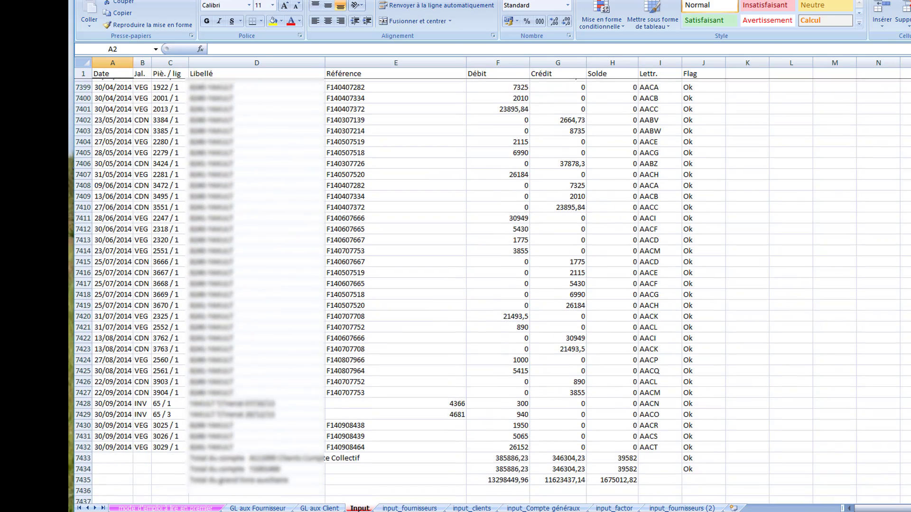
left_click(704, 433, "shift")
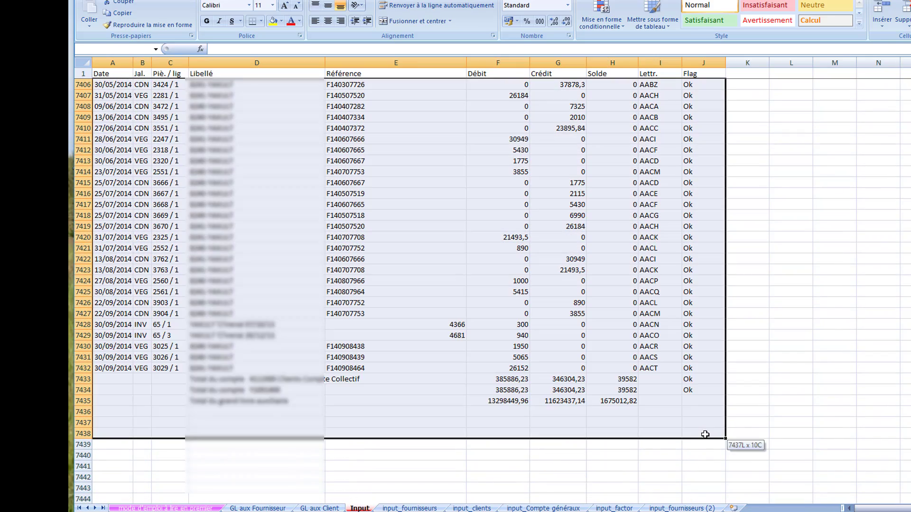
right_click(705, 432)
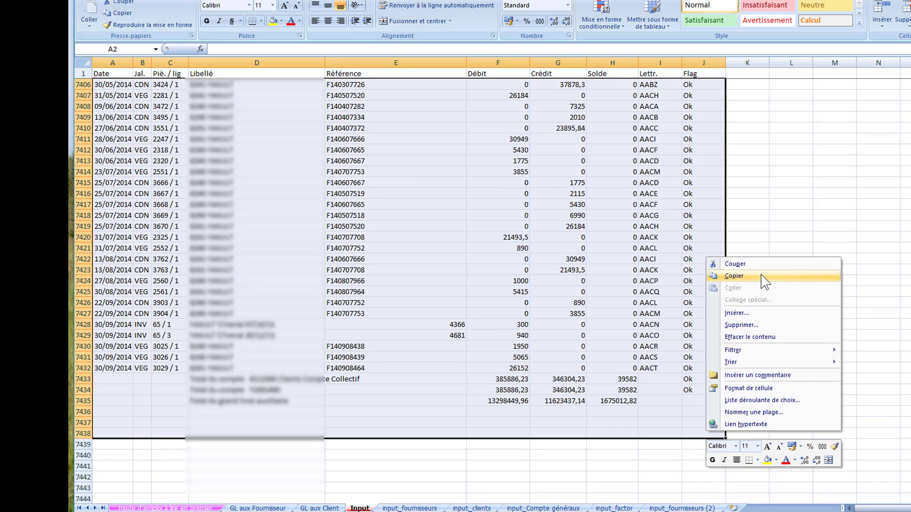
left_click(755, 337)
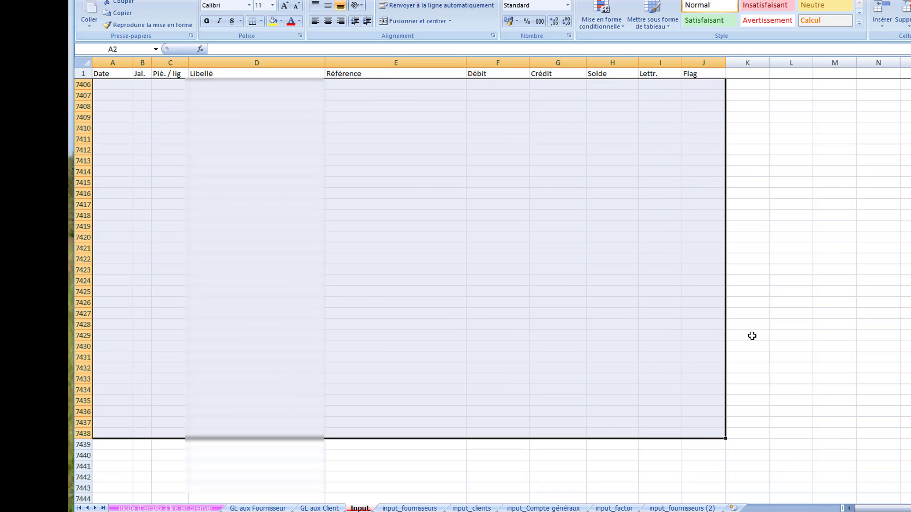
key("ctrl+Home")
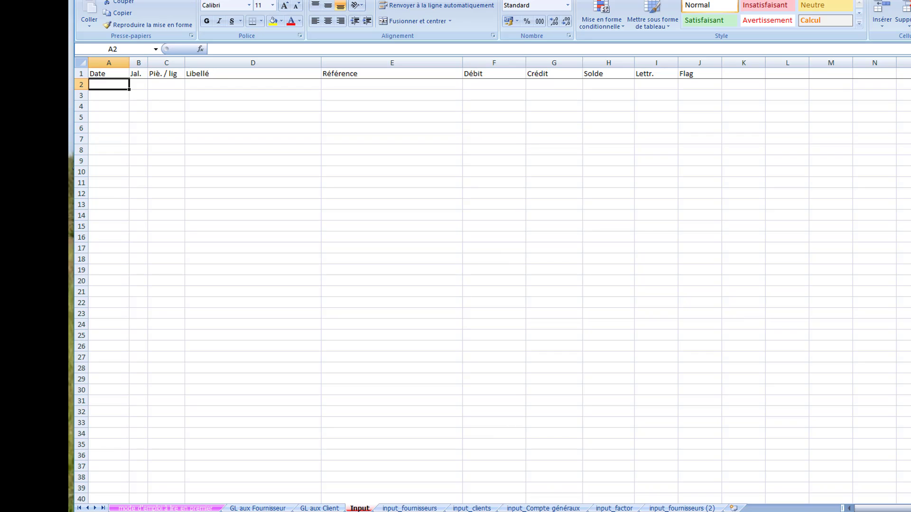
Copy the general accounts ledger rows A2 to I56278 from the input_Compte généraux sheet
left_click(543, 508)
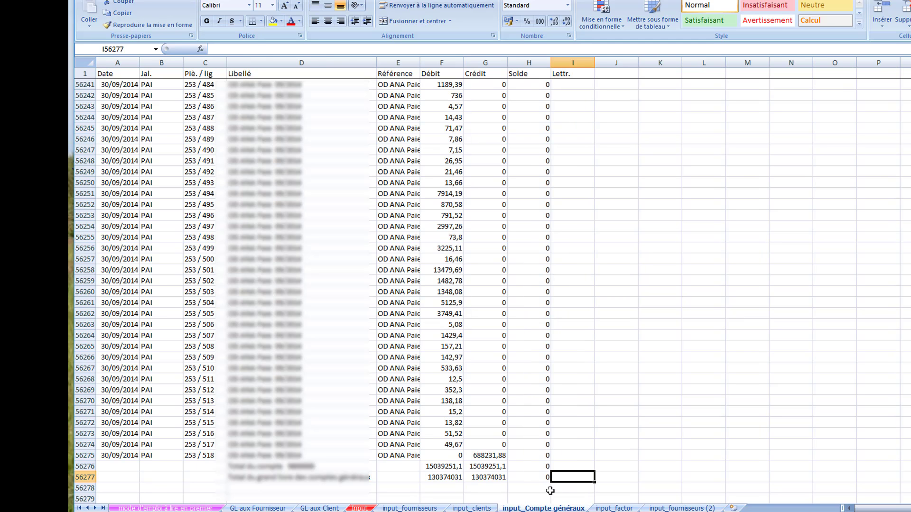
left_click(564, 490)
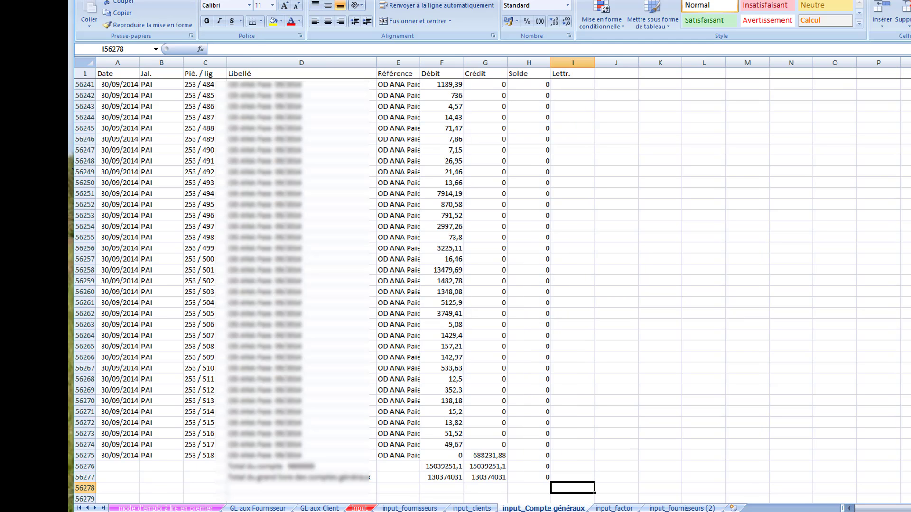
left_click_drag(910, 488, 910, 71)
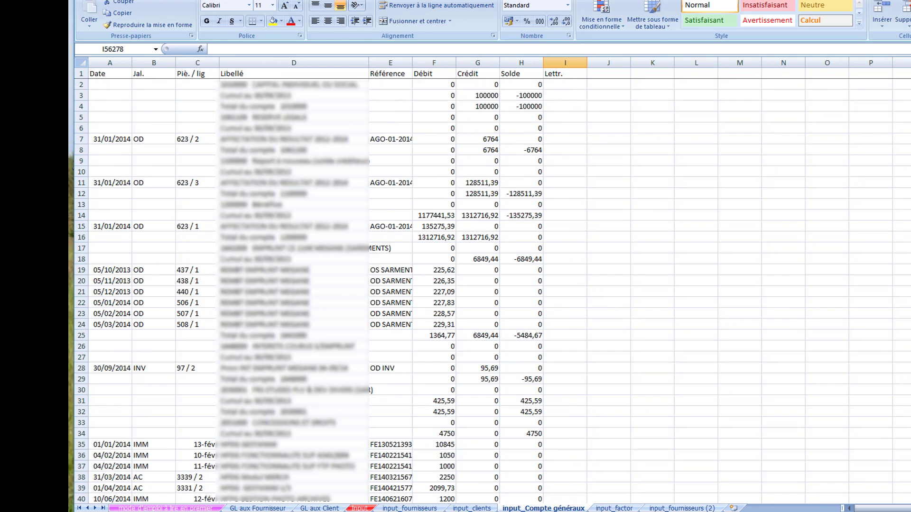
left_click(124, 87, "shift")
right_click(123, 89)
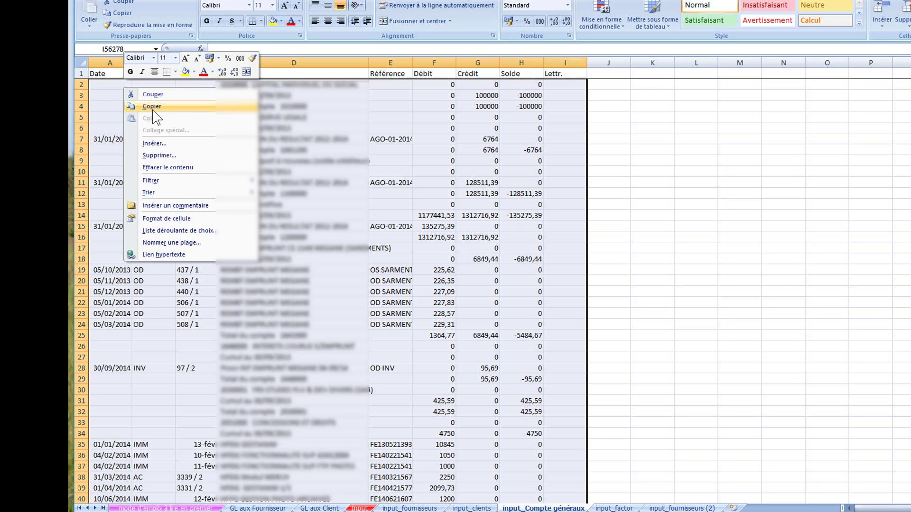
left_click(152, 107)
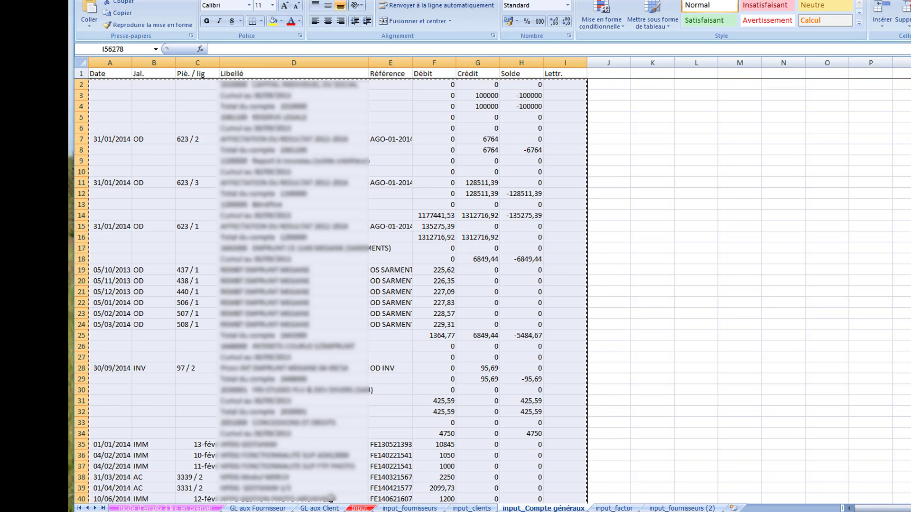
Paste the copied general ledger rows into the Input sheet starting at cell A2
left_click(359, 508)
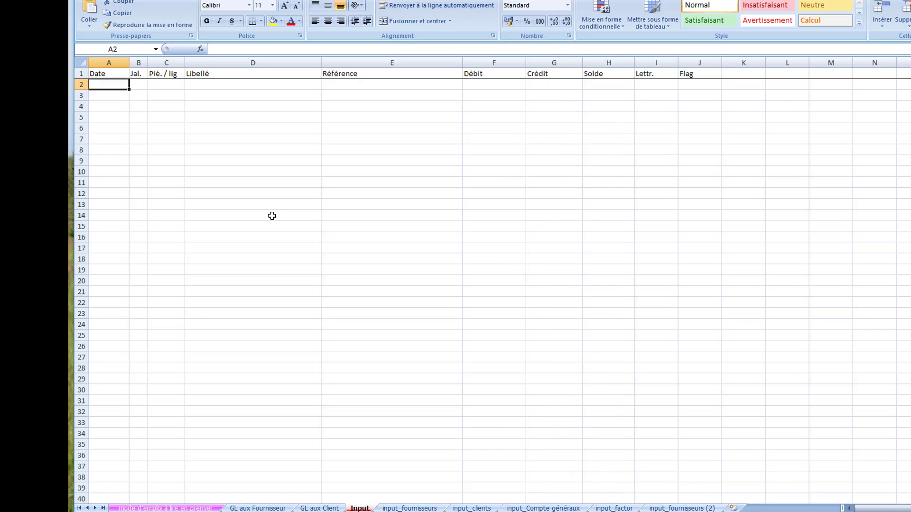
right_click(111, 86)
left_click(136, 116)
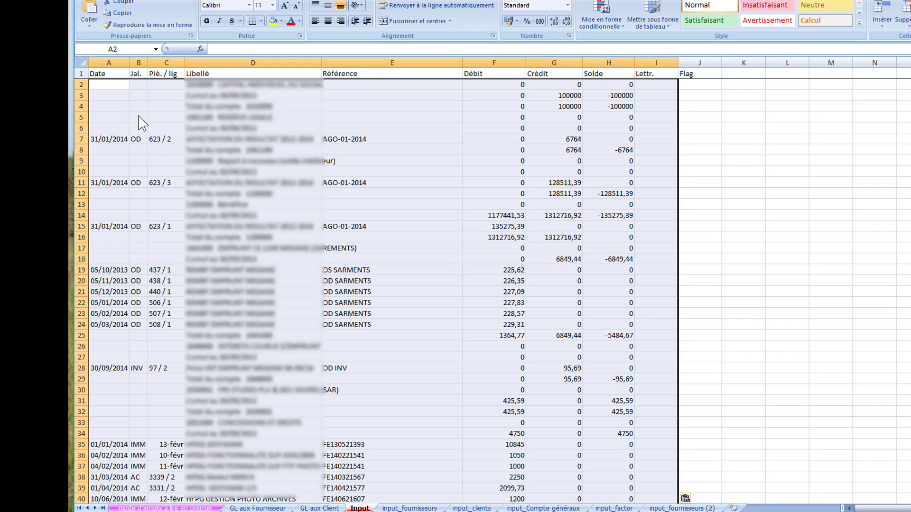
left_click(208, 163)
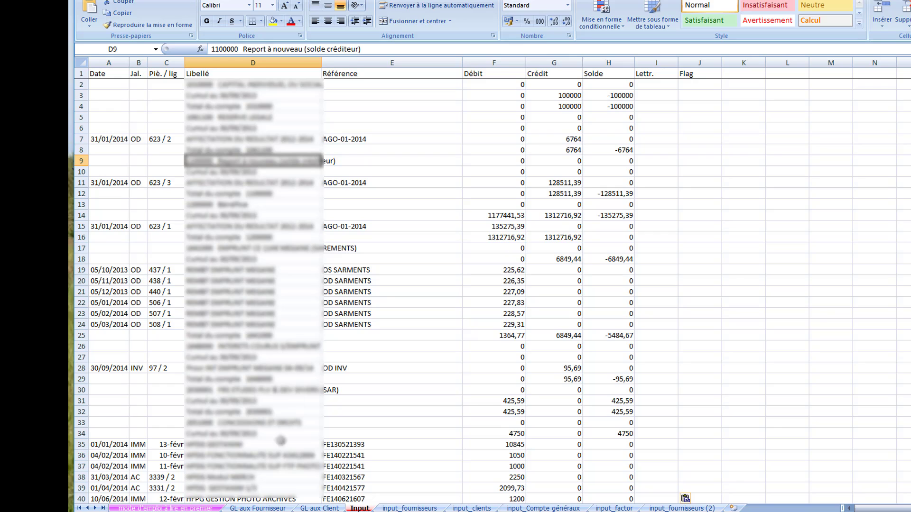
Run the ledger reformatting macro from the "mode d'emploi à lire en premier" sheet, anonymising general ledger accounts beginning with 4, 5, 6 or 7
left_click(189, 508)
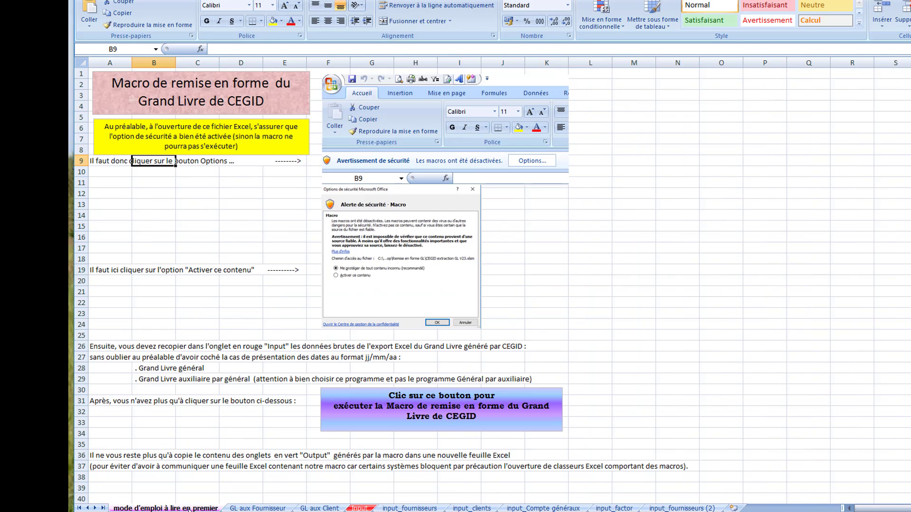
left_click(515, 426)
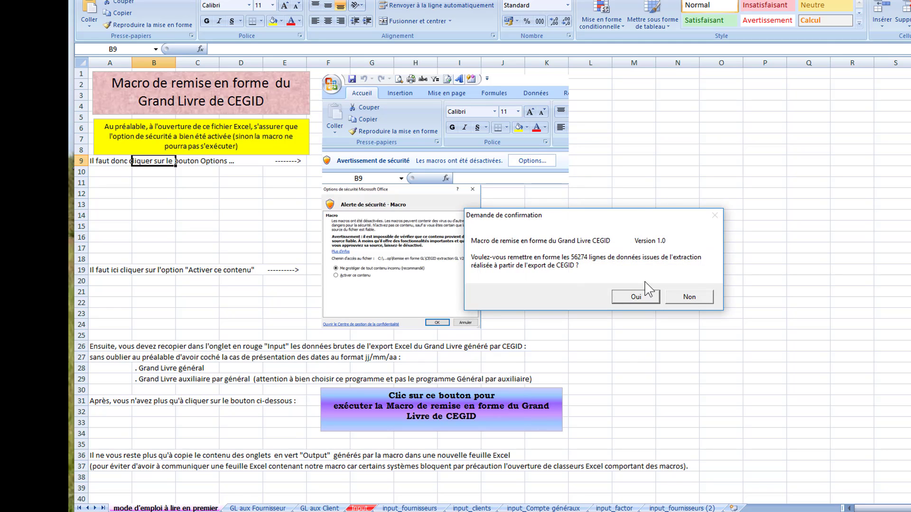
left_click(635, 297)
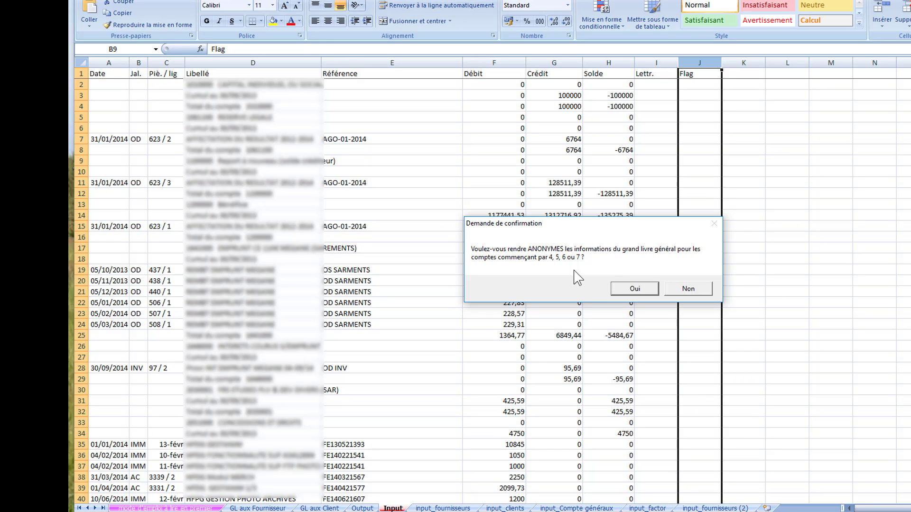
left_click(635, 288)
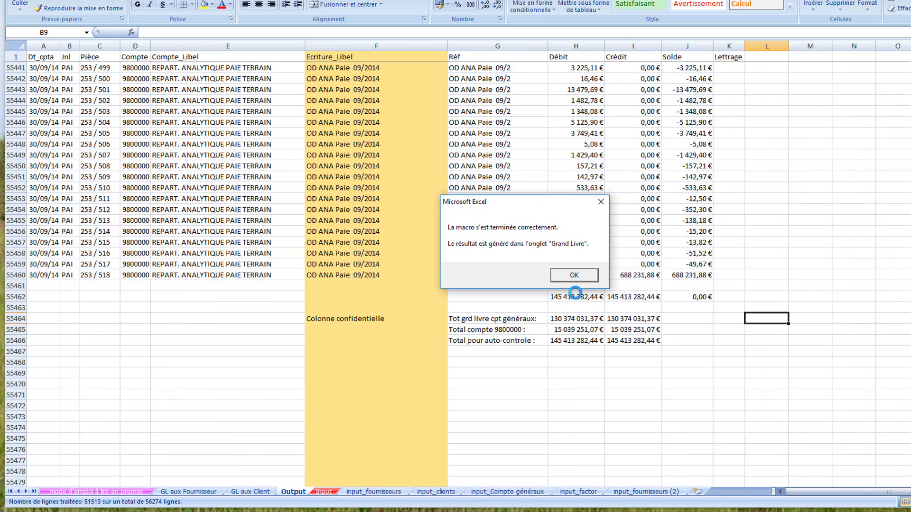
left_click(573, 276)
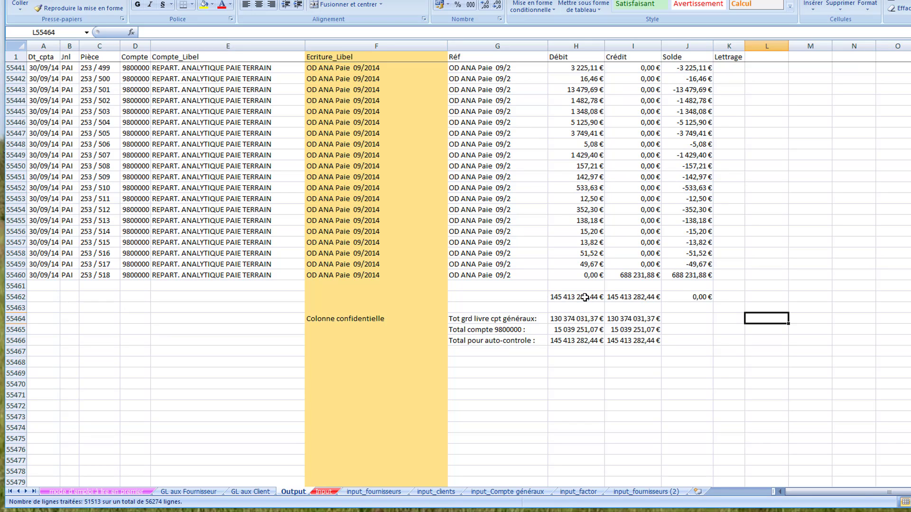
Check the Output sheet's Débit and Crédit sums in row 55462 and ledger totals in row 55464 against row 56277 of input_Compte généraux
left_click_drag(587, 298, 633, 299)
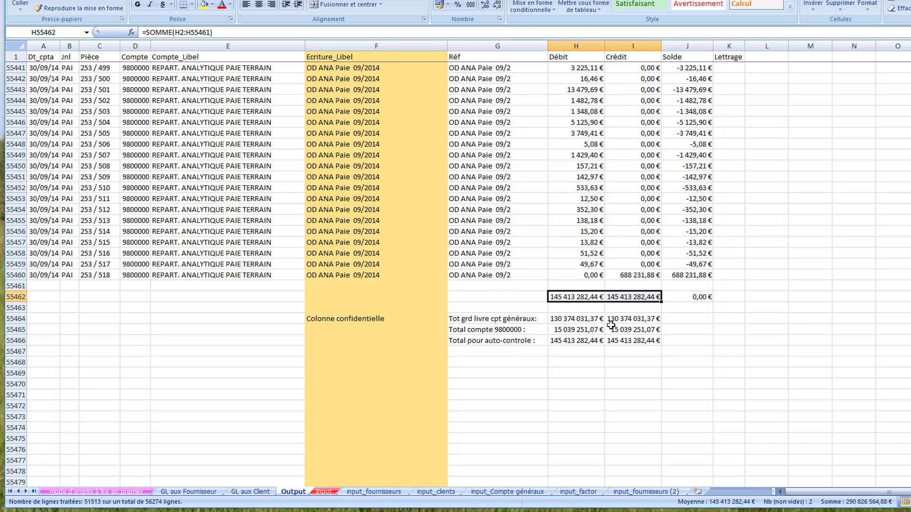
left_click_drag(567, 320, 638, 322)
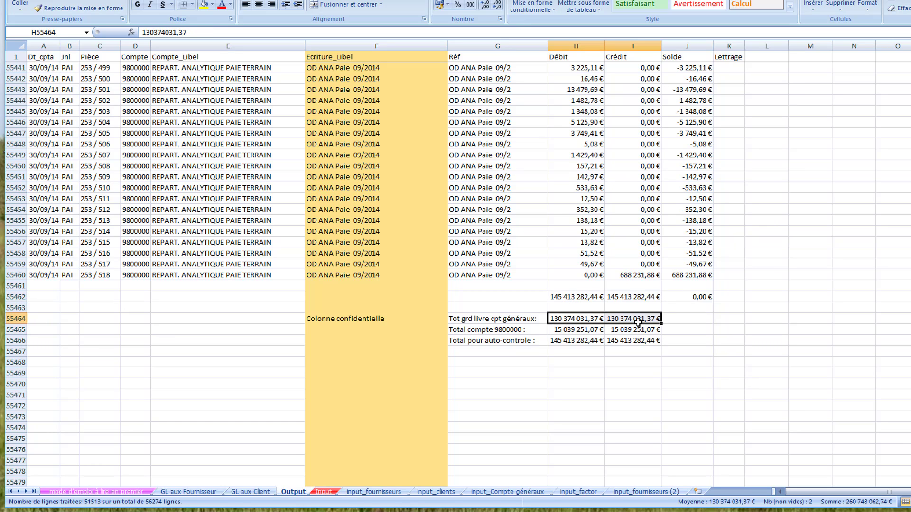
left_click(526, 494)
left_click(485, 362)
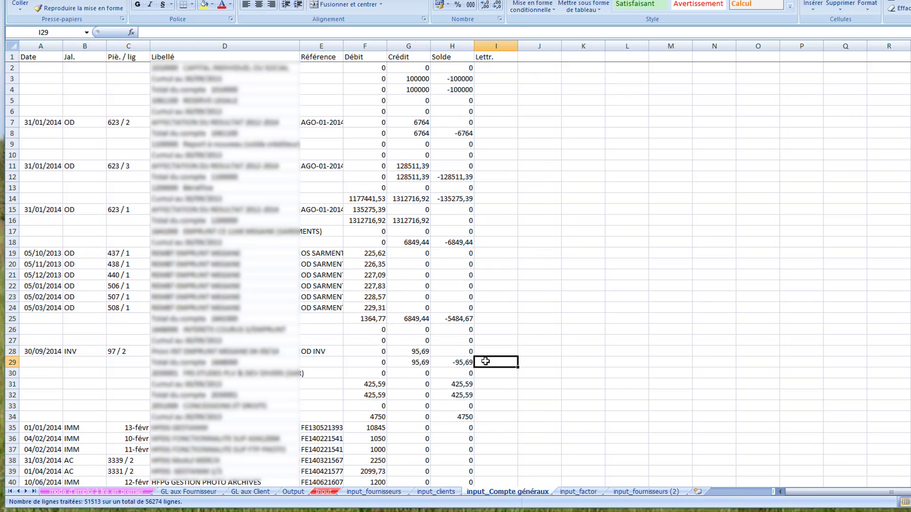
key("ctrl+End")
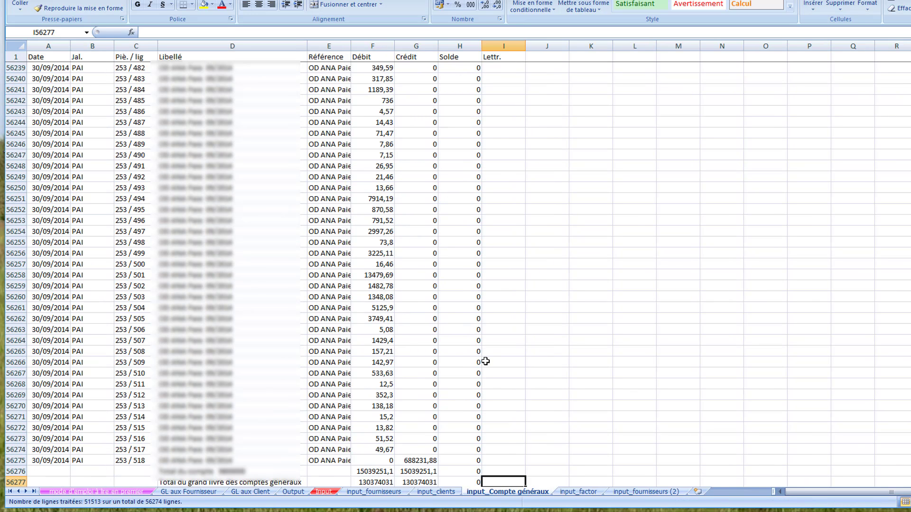
scroll(909, 459, "down", 2)
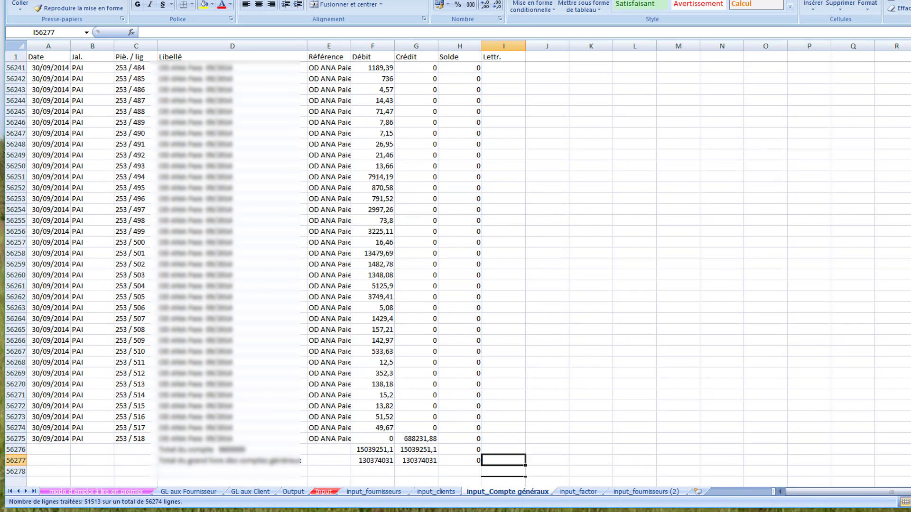
scroll(620, 433, "down", 4)
left_click_drag(366, 416, 398, 411)
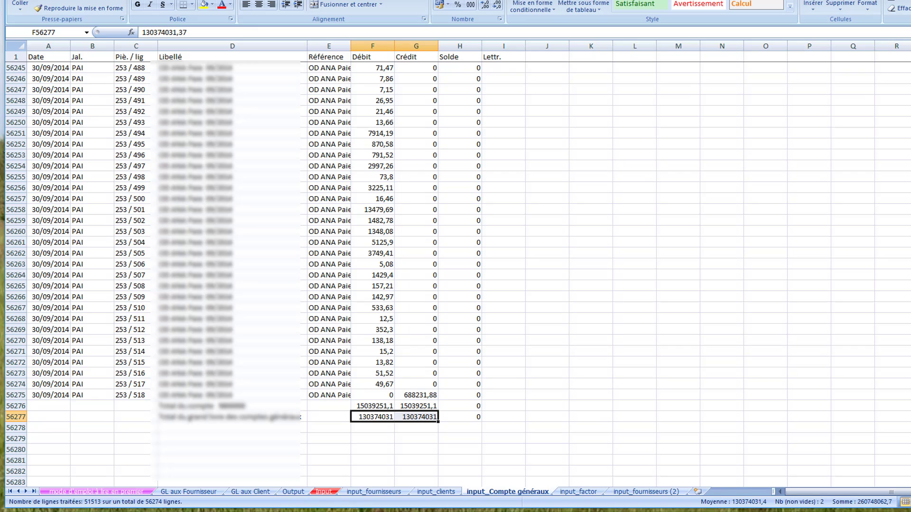
left_click(293, 492)
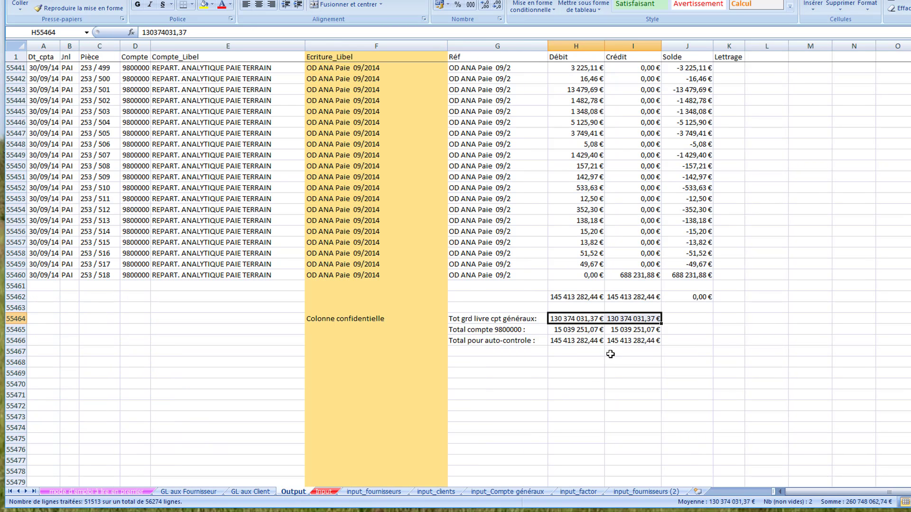
Compare the ledger, account 9800000 and self-check totals in rows 55464 to 55466 with the Débit and Crédit sums in row 55462
left_click(498, 330)
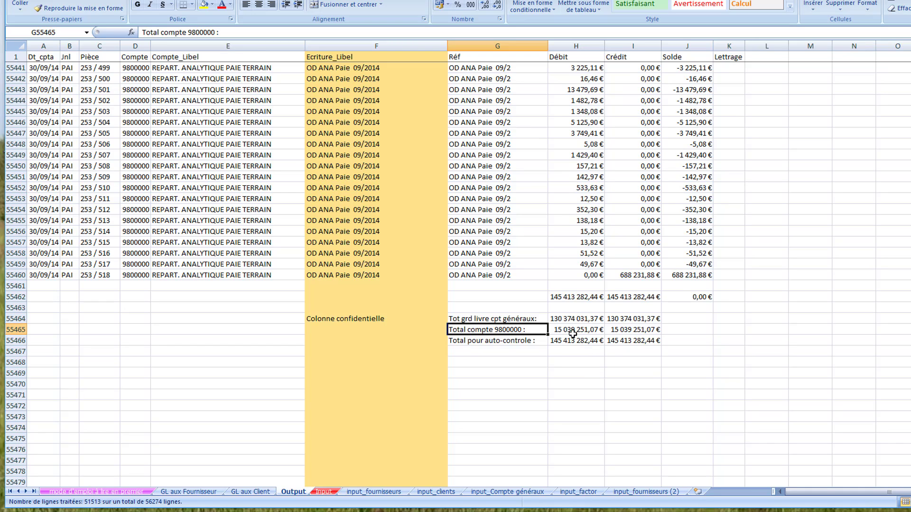
left_click_drag(561, 320, 639, 322)
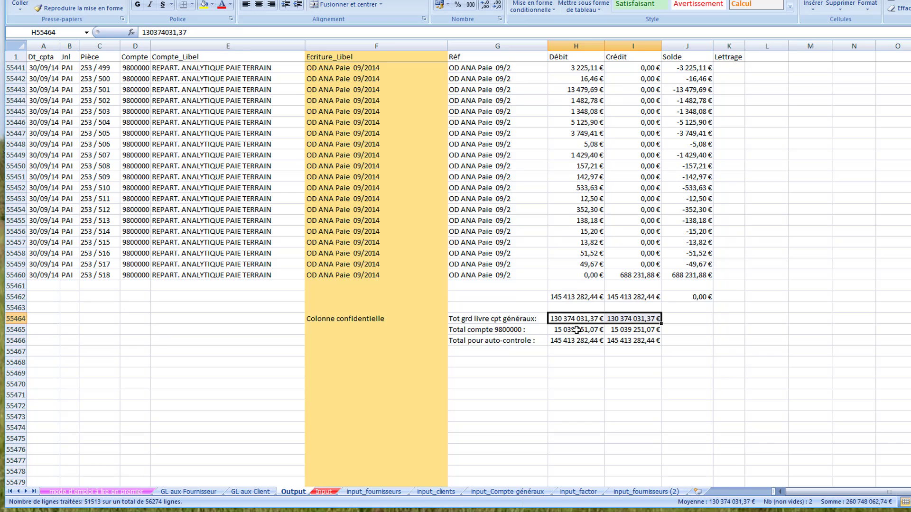
left_click_drag(576, 330, 631, 331)
left_click_drag(568, 341, 622, 351)
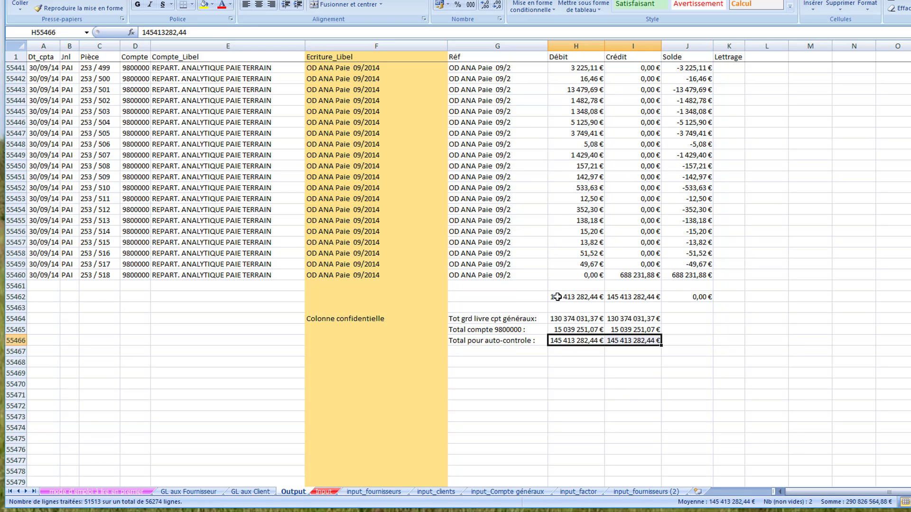
left_click_drag(557, 297, 626, 306)
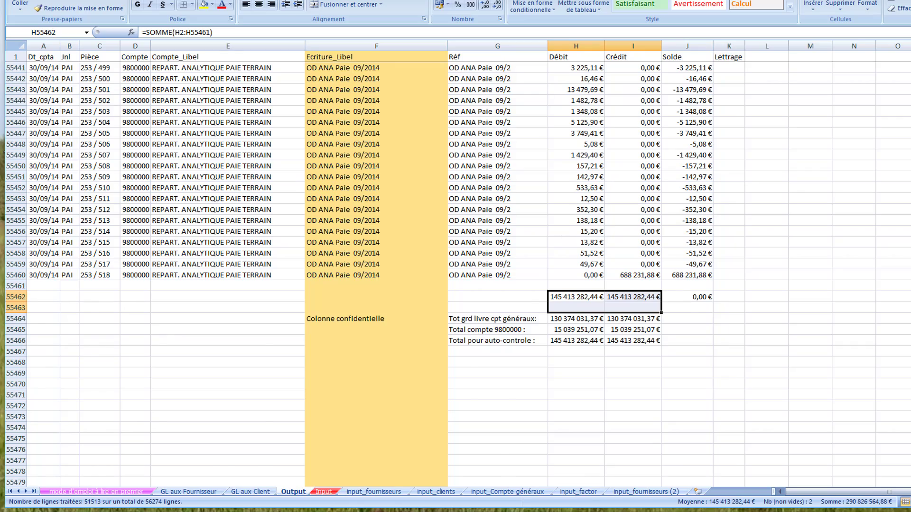
Filter the Output sheet's Ecriture_Libel column on four confidential labels, including KOHA SOLUTIONS, to isolate rows 63, 64, 66 and 73
scroll(456, 273, "up", 20)
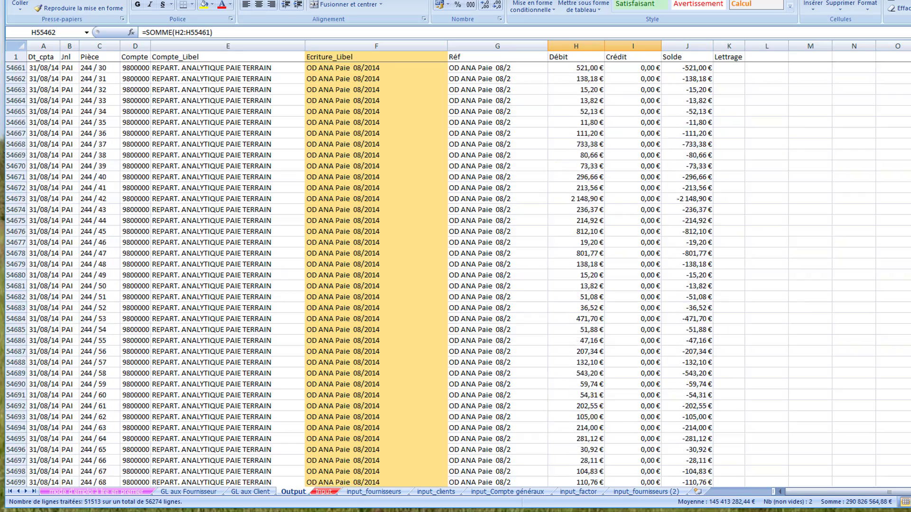
scroll(456, 273, "up", 20)
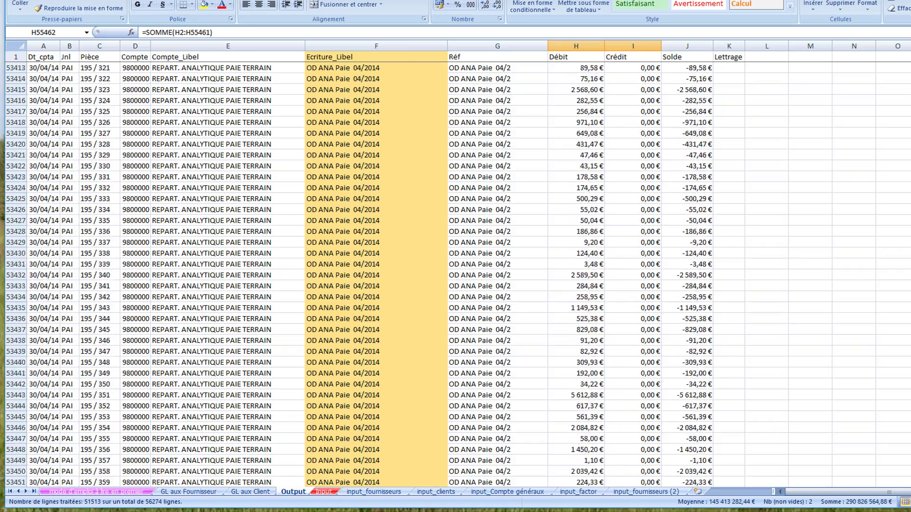
scroll(455, 273, "up", 20)
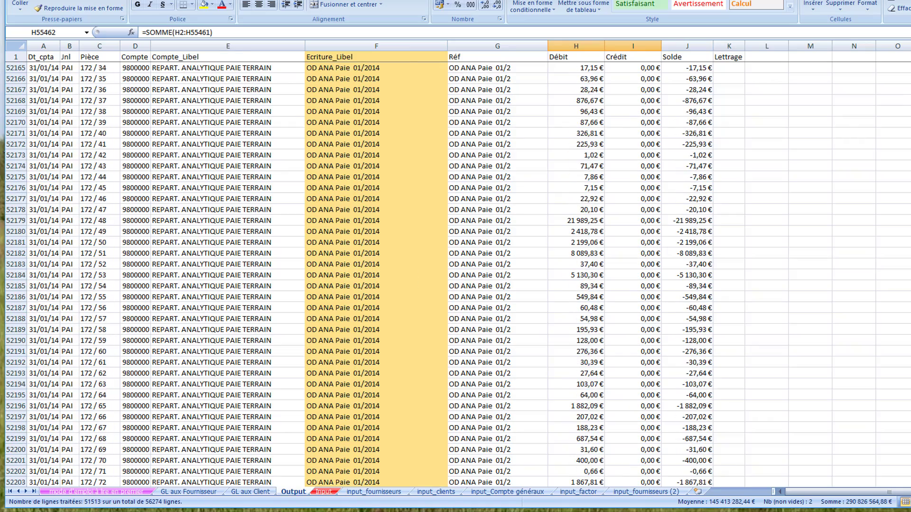
scroll(456, 273, "up", 20)
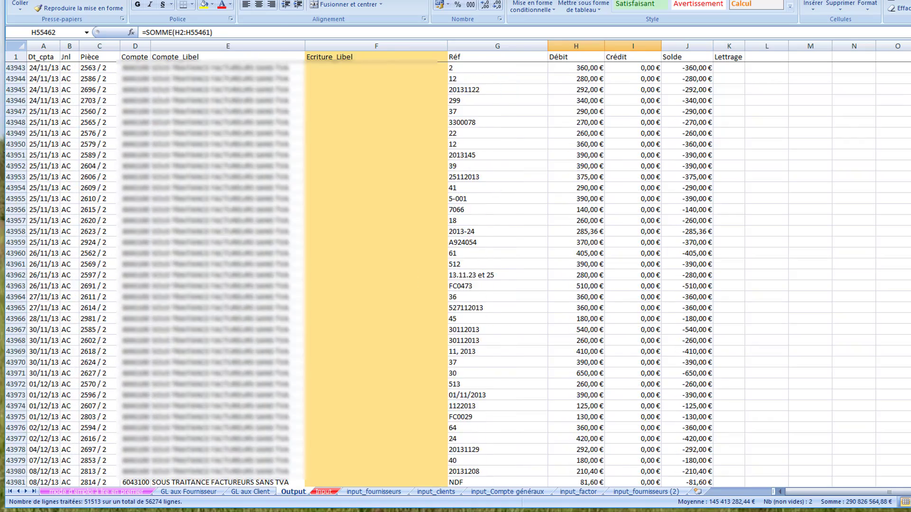
scroll(455, 273, "up", 20)
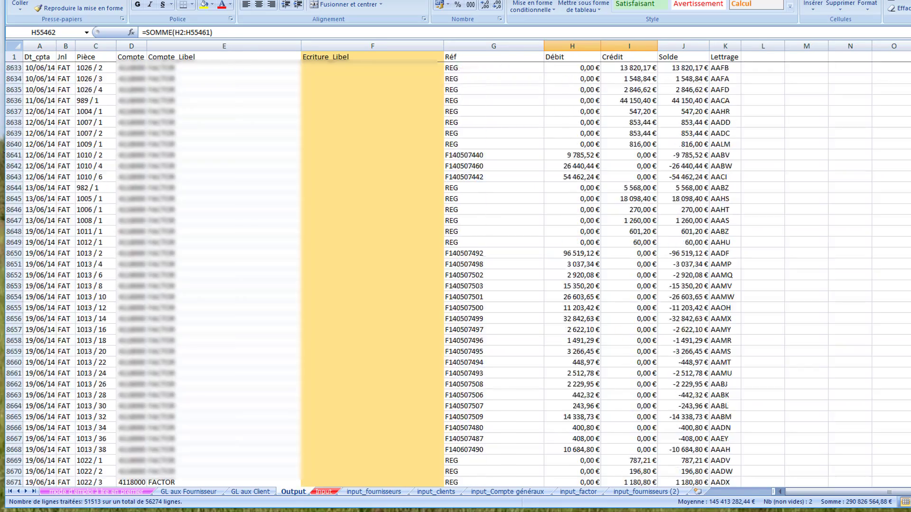
scroll(455, 273, "up", 20)
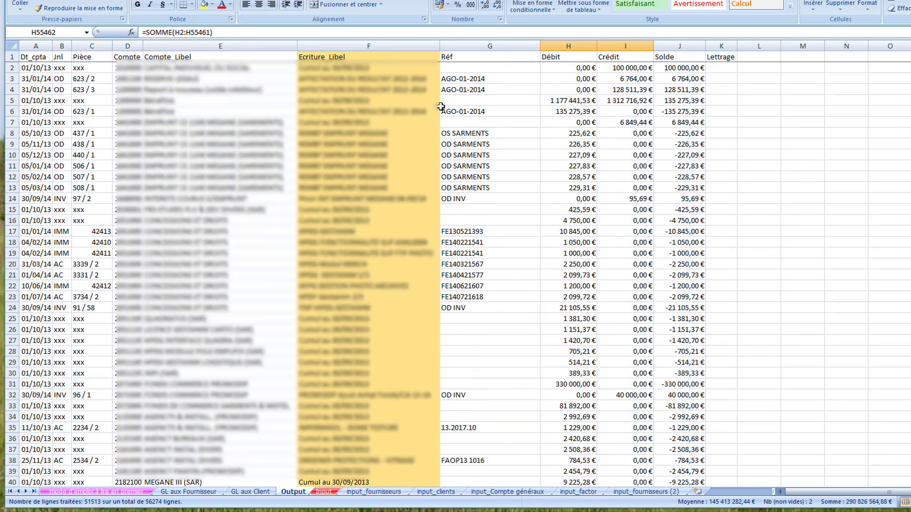
left_click(365, 68)
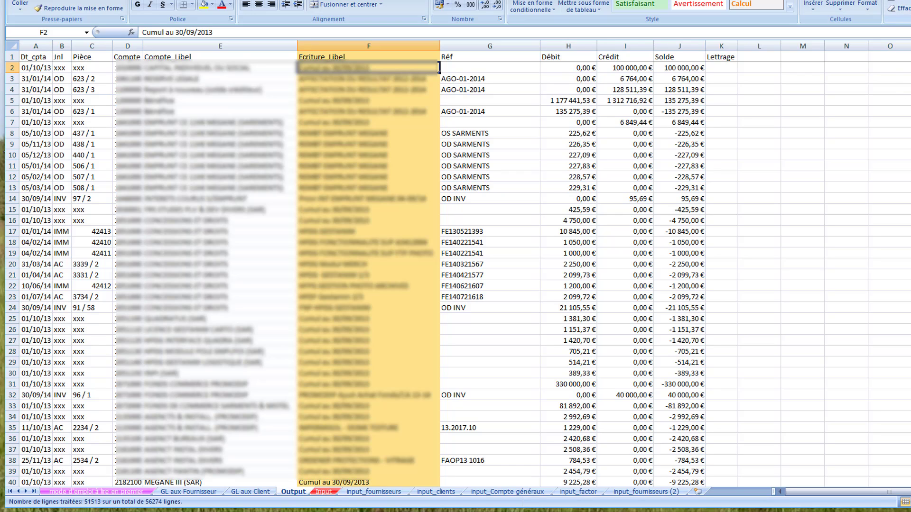
key("ctrl+shift+l")
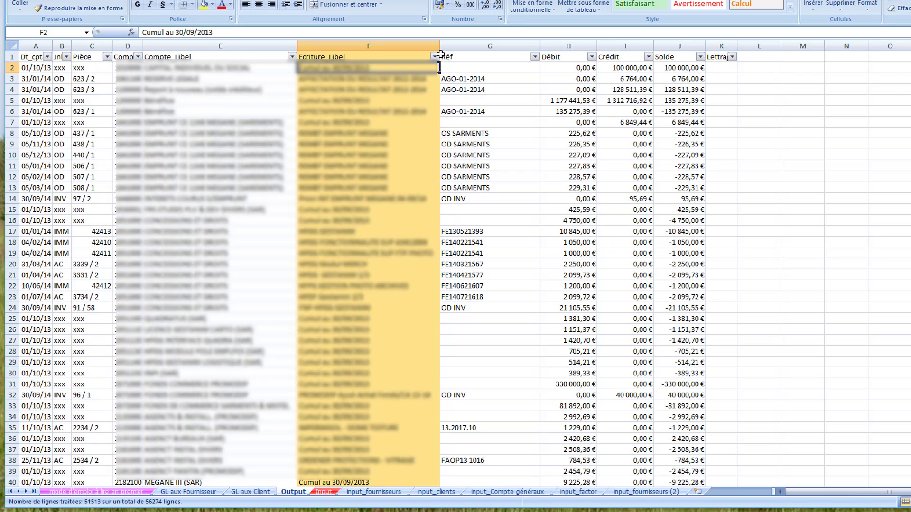
left_click(434, 56)
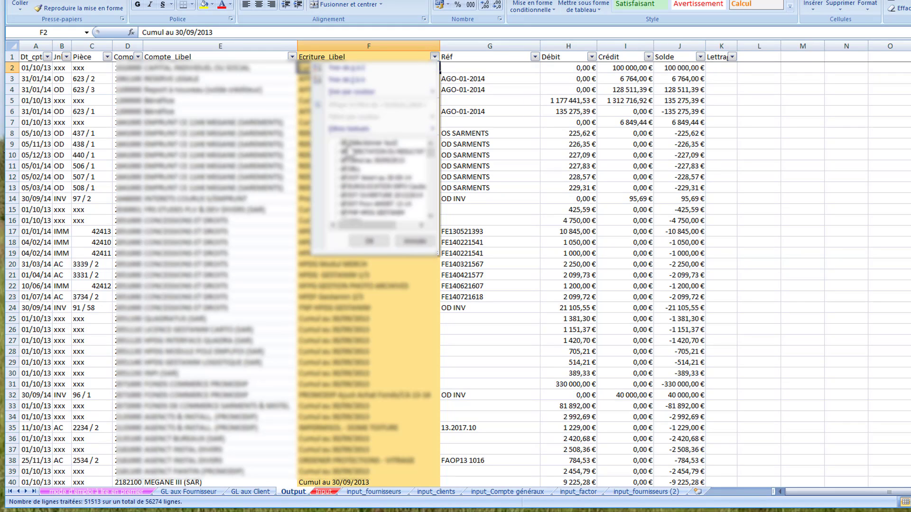
left_click_drag(436, 254, 613, 473)
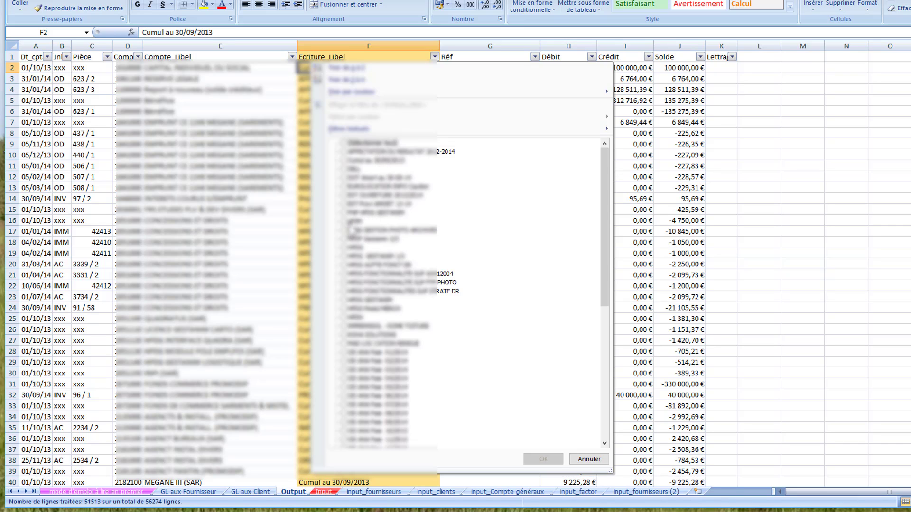
left_click(343, 222)
left_click(342, 187)
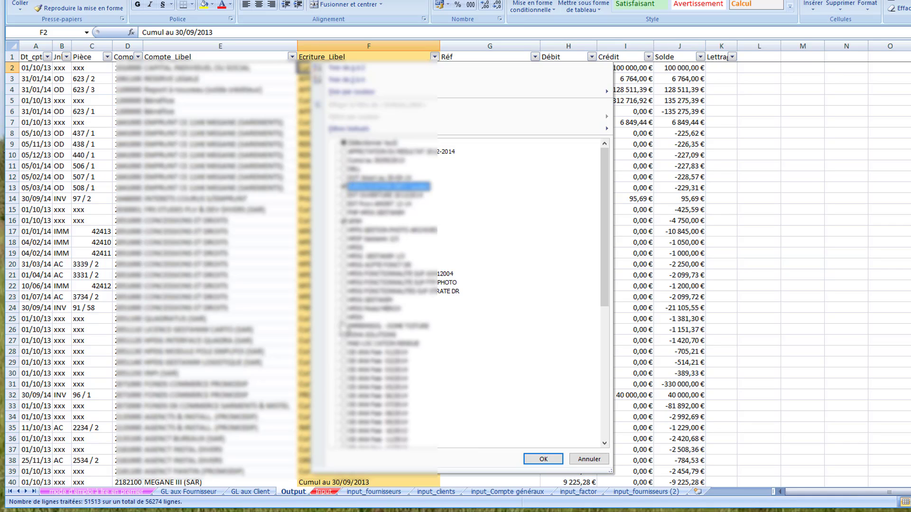
left_click(343, 343)
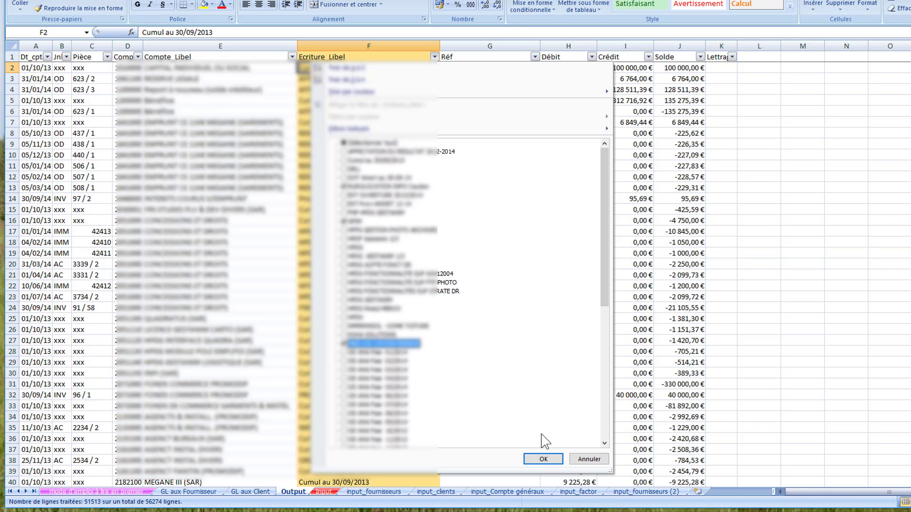
left_click(342, 335)
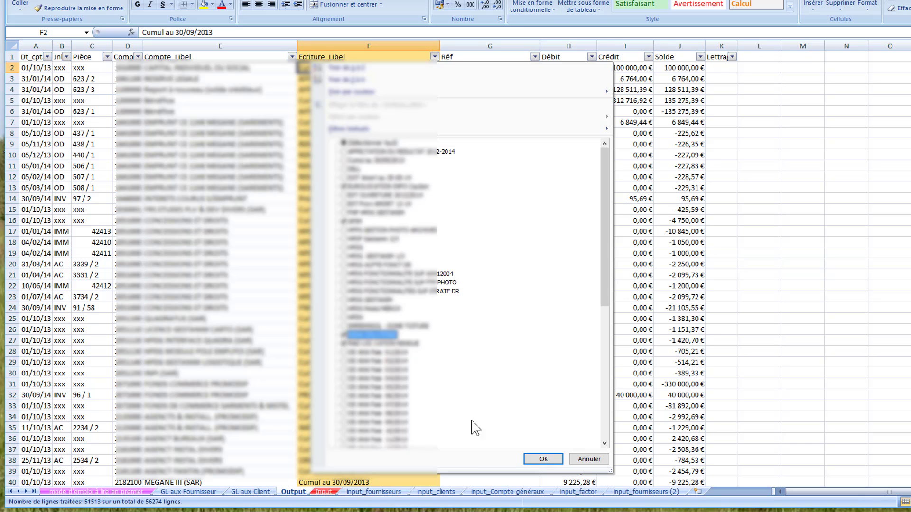
left_click(541, 458)
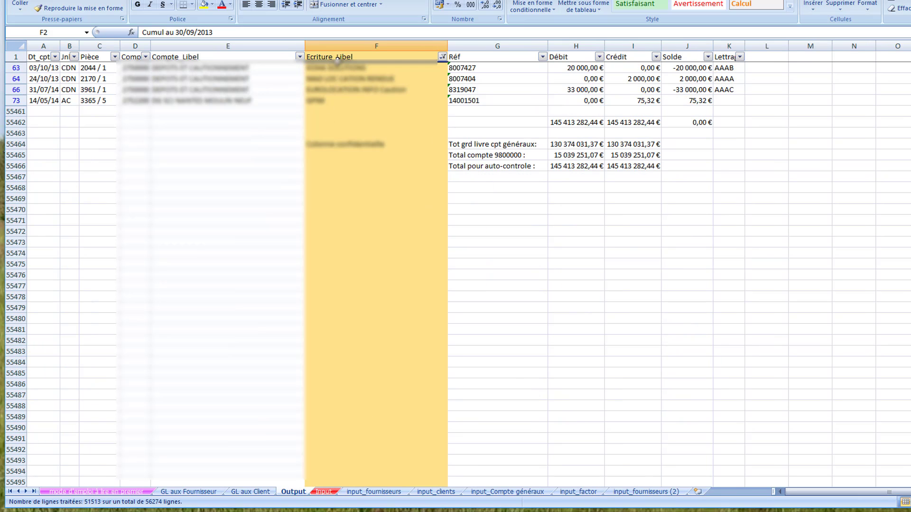
Clear the Ecriture_Libel contents of the four filtered rows and remove the filter from the Output sheet
left_click_drag(337, 67, 340, 101)
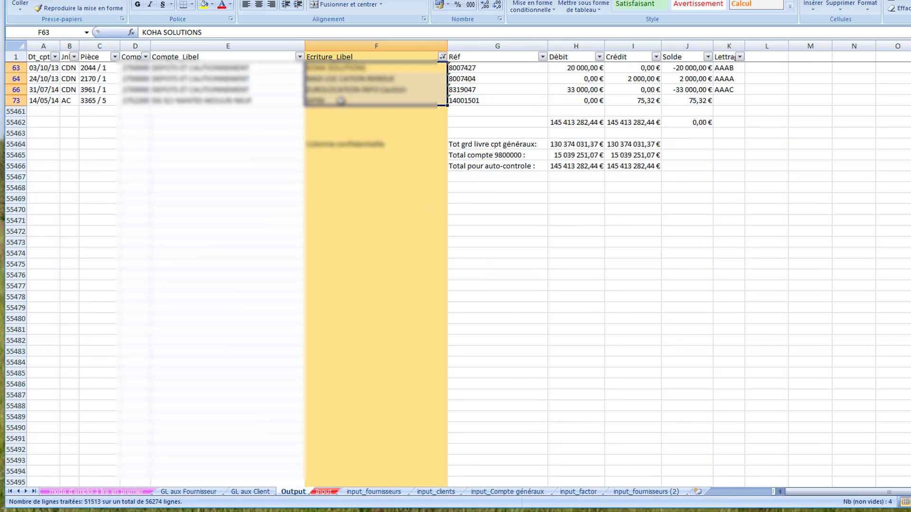
right_click(340, 101)
left_click(410, 187)
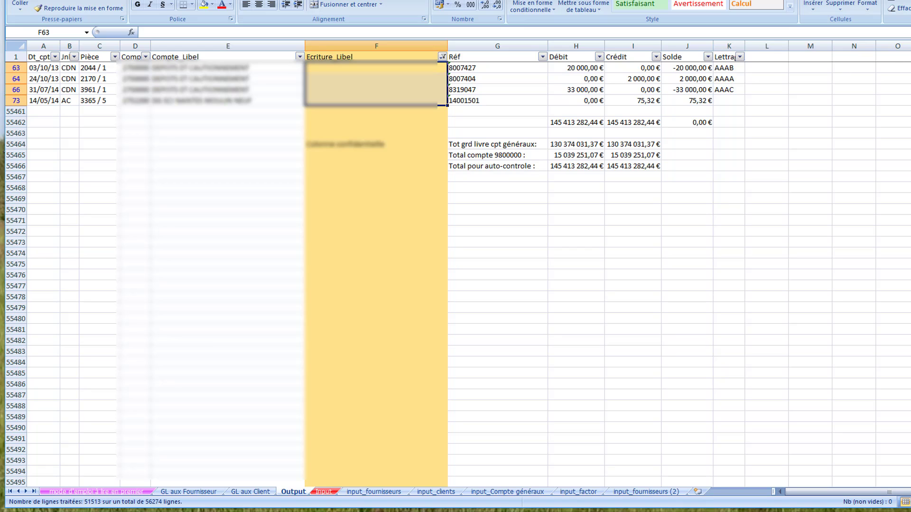
key("ctrl+shift+l")
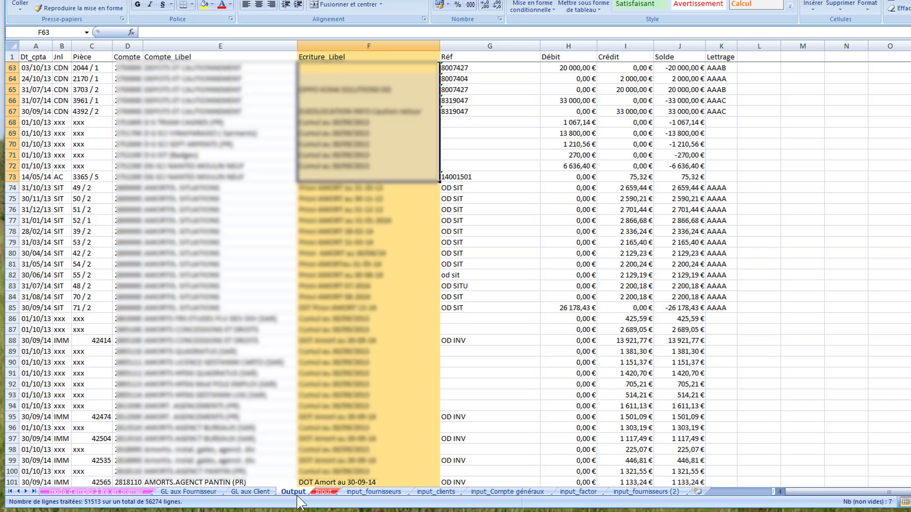
Rename the Output sheet as "GL comptes généraux"
left_click(319, 490)
left_click(295, 492)
double_click(295, 492)
type("GL ")
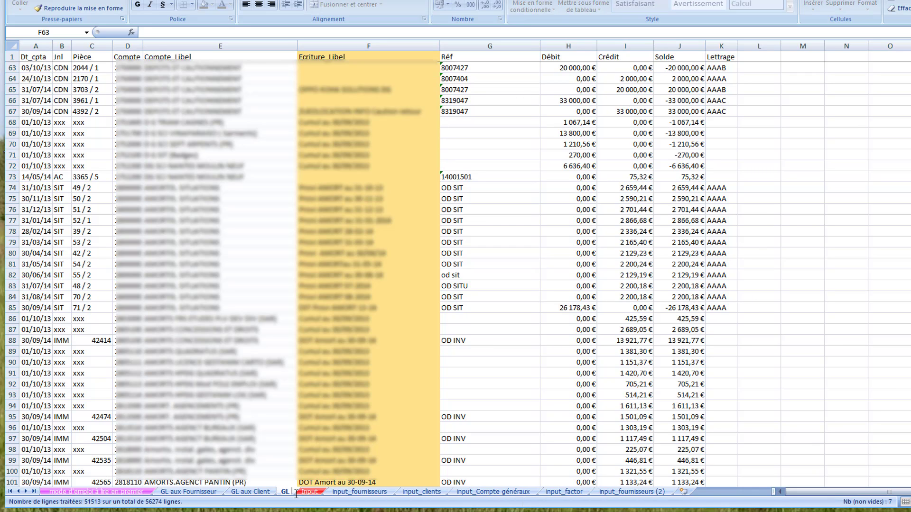
type("comptes")
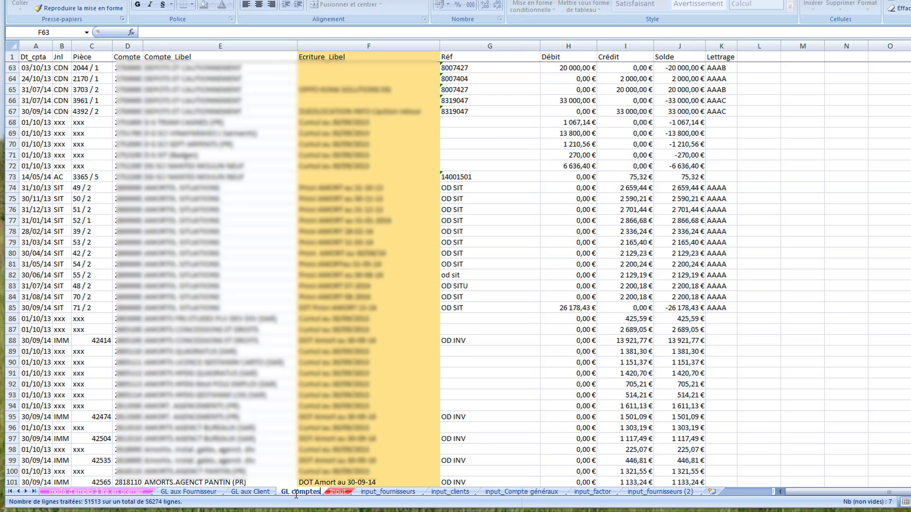
type(" glénéraux")
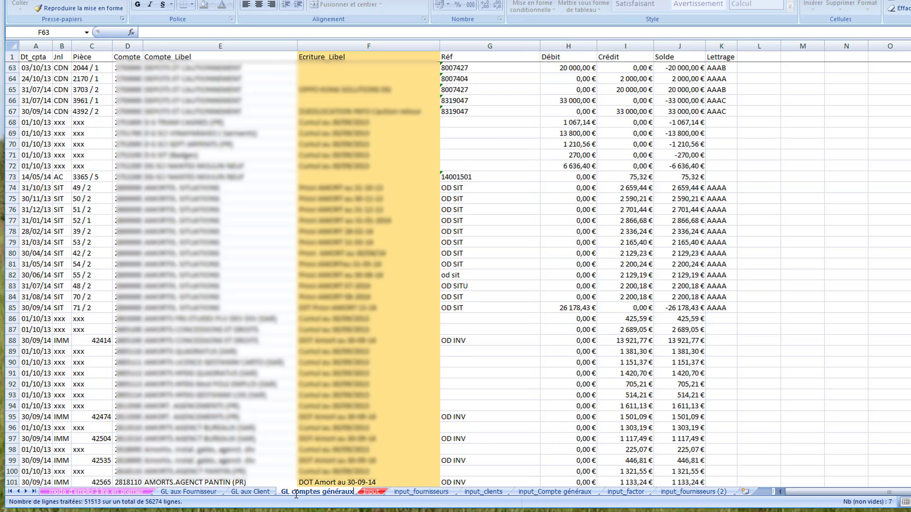
left_click(311, 439)
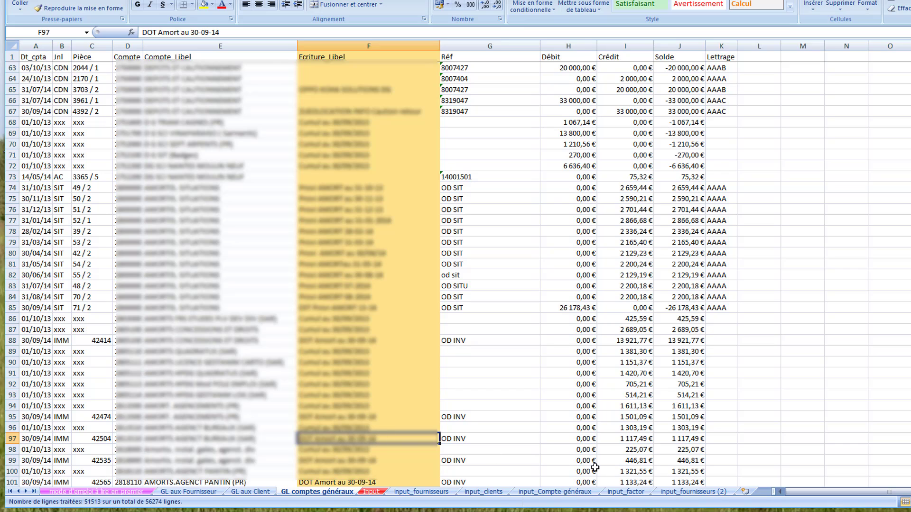
Review the input_factor sheet and the finished supplier, client and general accounts ledger sheets
left_click(625, 492)
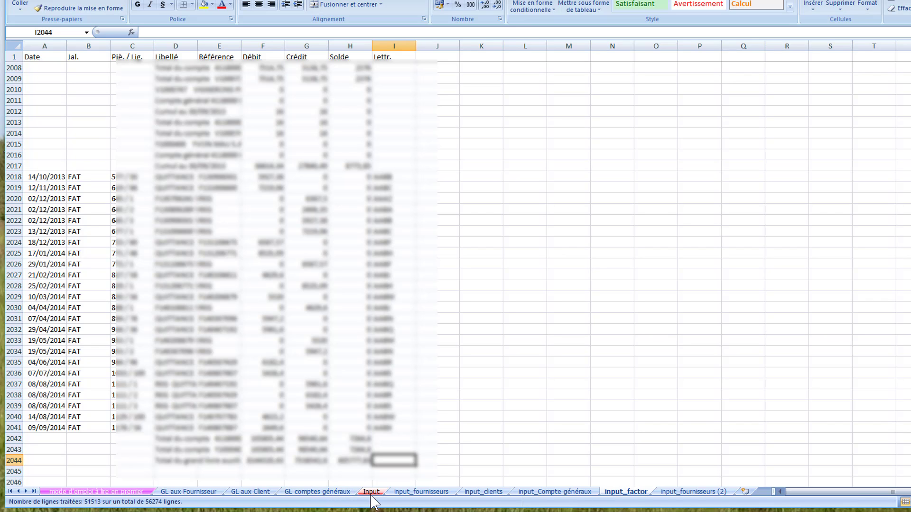
left_click(190, 493)
left_click(251, 492)
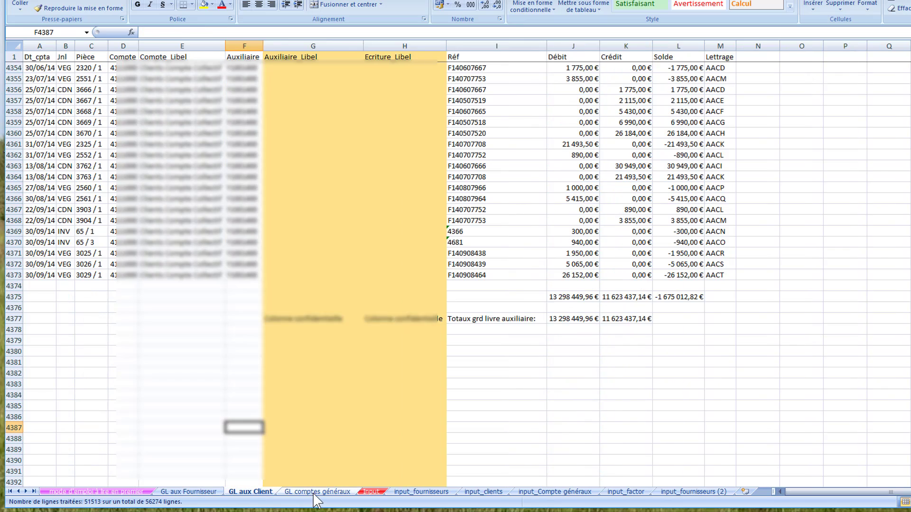
left_click(316, 492)
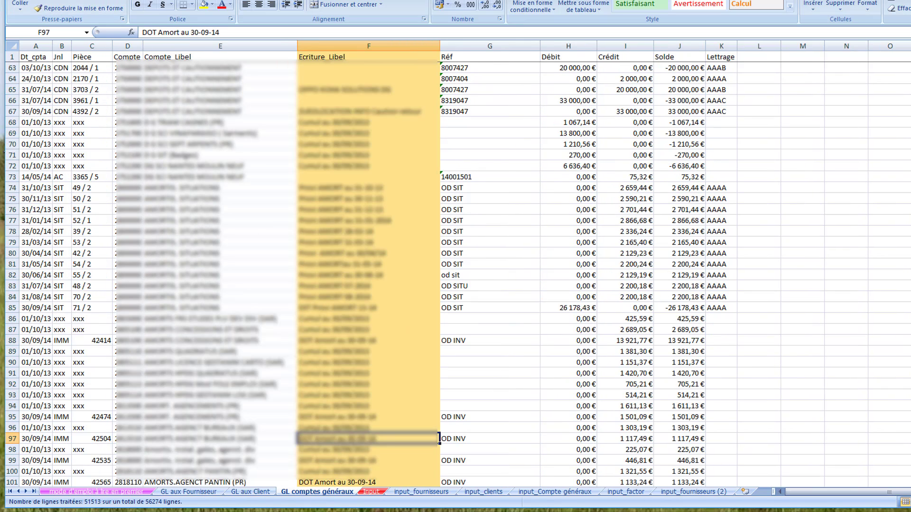
Save the ledger workbook and close it
key("ctrl+s")
key("alt+F4")
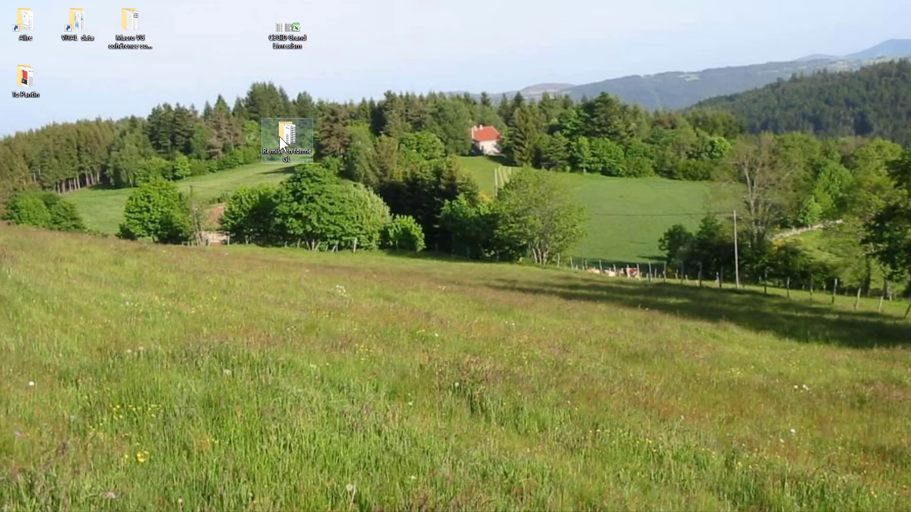
Open the workbook "2.12.1 Grands Livres 2013-2014.xlsx" from the "Remise en forme GL" folder on the desktop
double_click(288, 139)
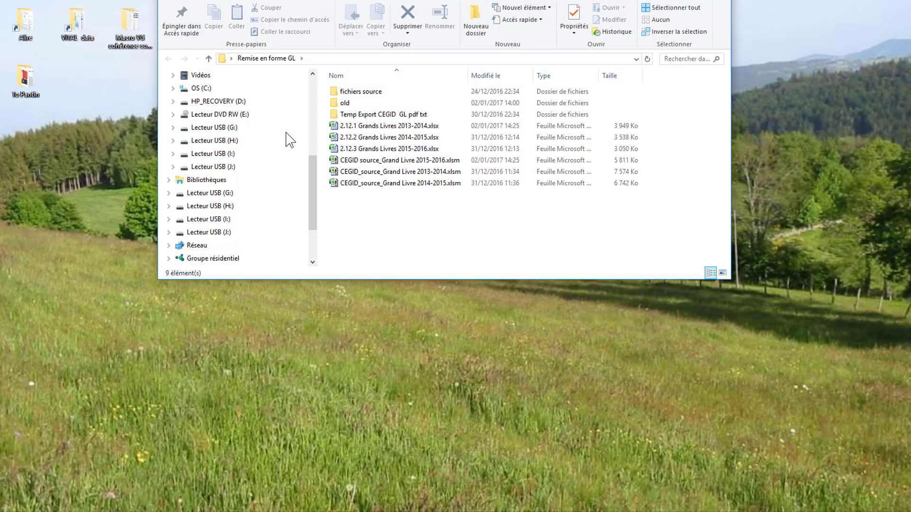
left_click(403, 137)
left_click(403, 148)
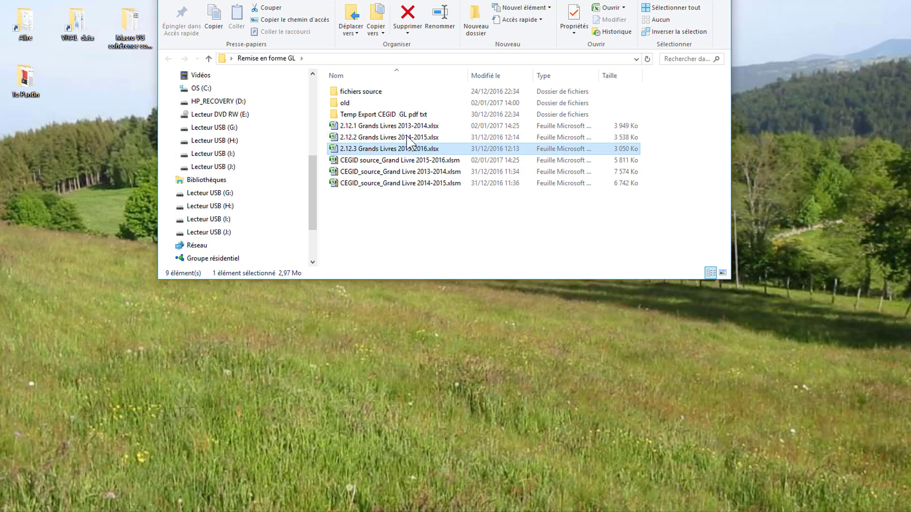
left_click(411, 128)
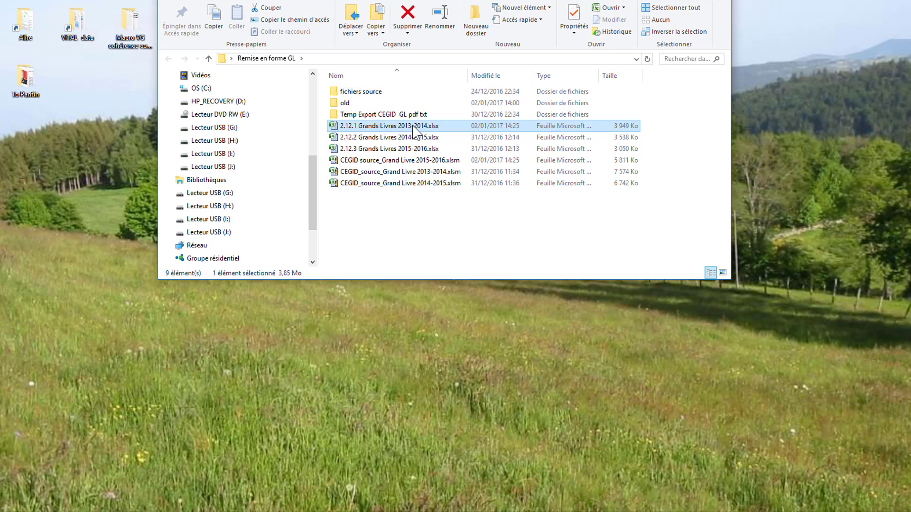
double_click(414, 127)
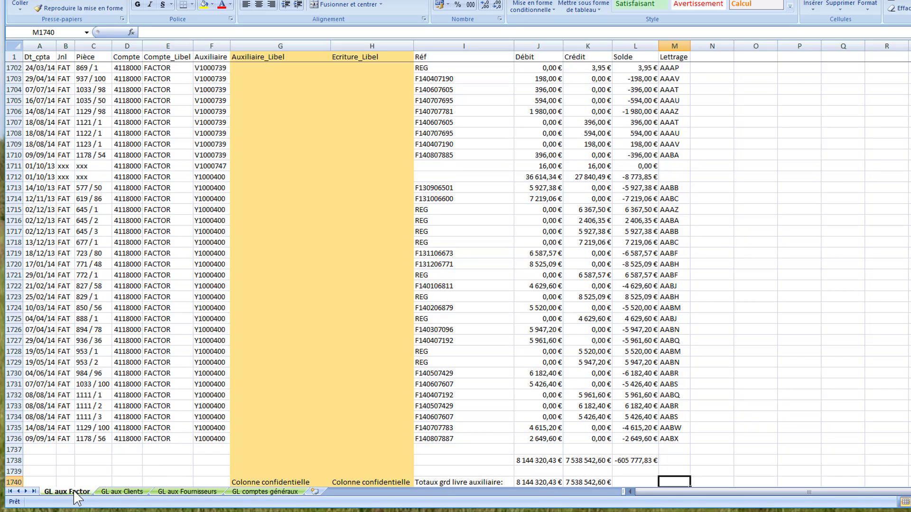
Review the GL aux Clients, GL aux Fournisseurs and GL comptes généraux sheets of the 2013-2014 ledgers workbook
left_click(122, 492)
left_click(173, 492)
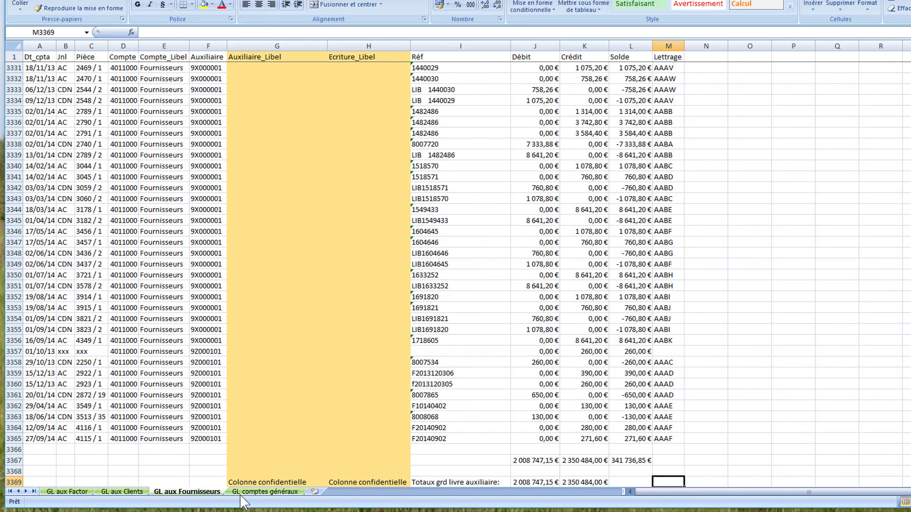
left_click(258, 493)
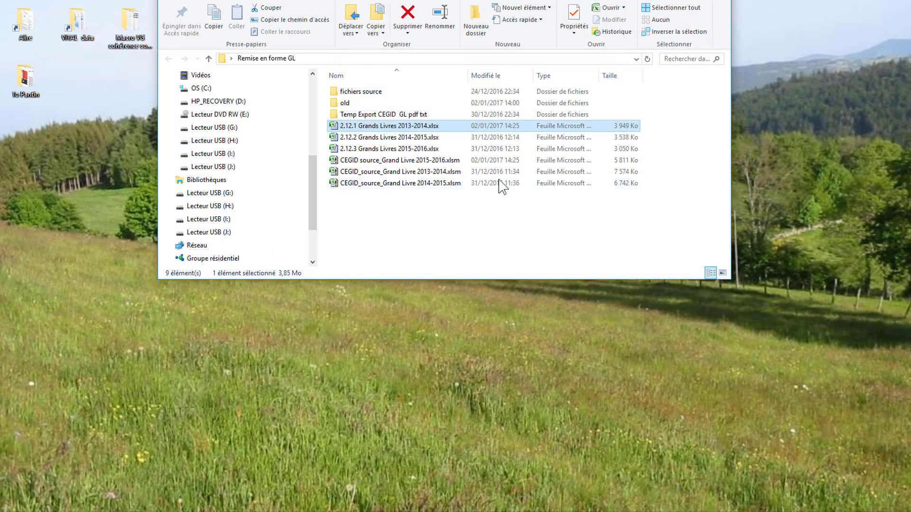
Open "CEGID source_Grand Livre 2015-2016.xlsm" and review the input_factor, input_clients and other input sheets, ending on the "mode d'emploi à lire en premier" sheet
double_click(413, 164)
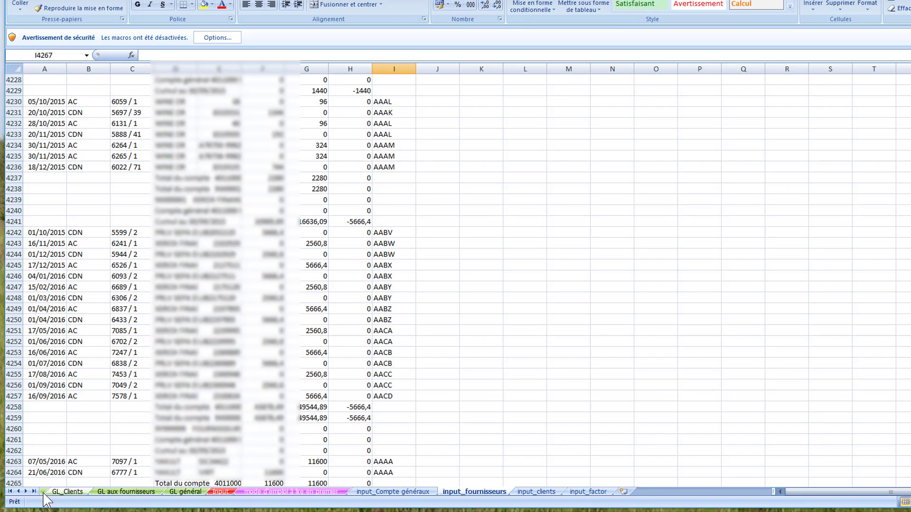
left_click(18, 492)
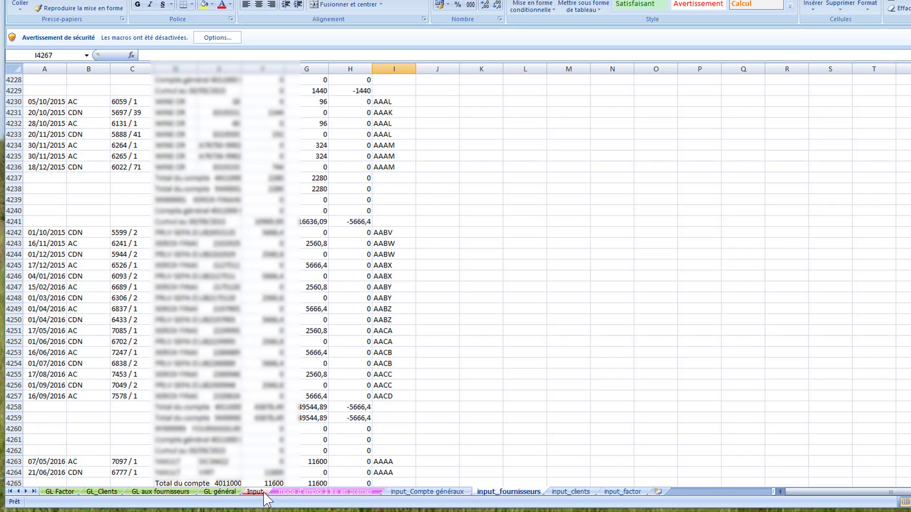
left_click(636, 492)
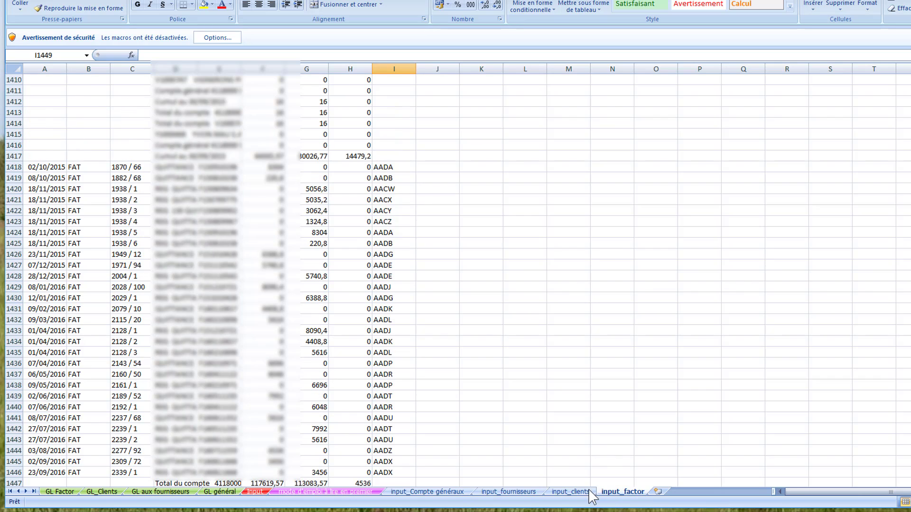
left_click(572, 492)
left_click(474, 492)
key("ctrl+Page_Up")
key("ctrl+Page_Up")
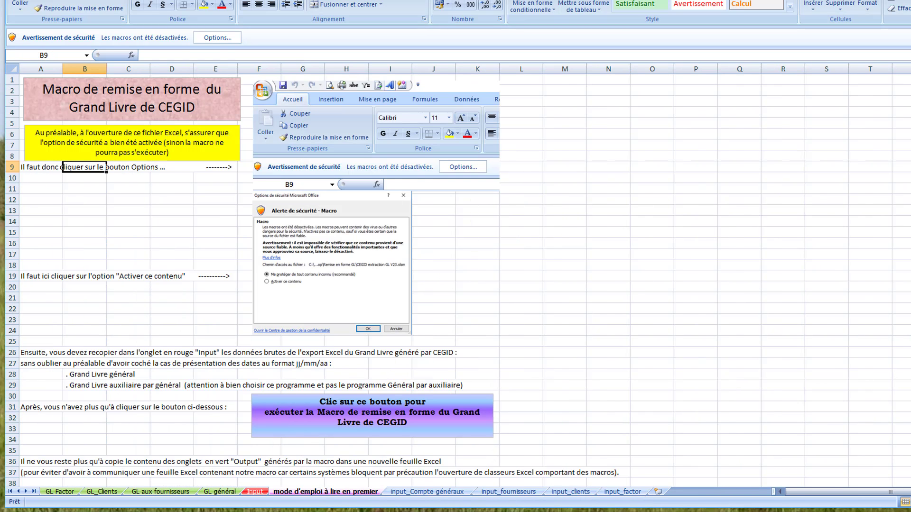
Close the 2015-2016 source workbook and the "Remise en forme GL" folder window
key("alt+F4")
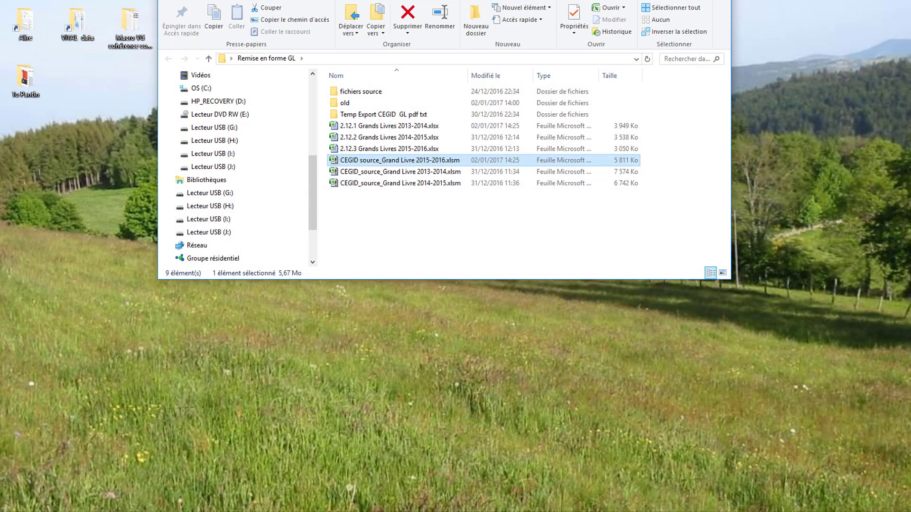
key("alt+F4")
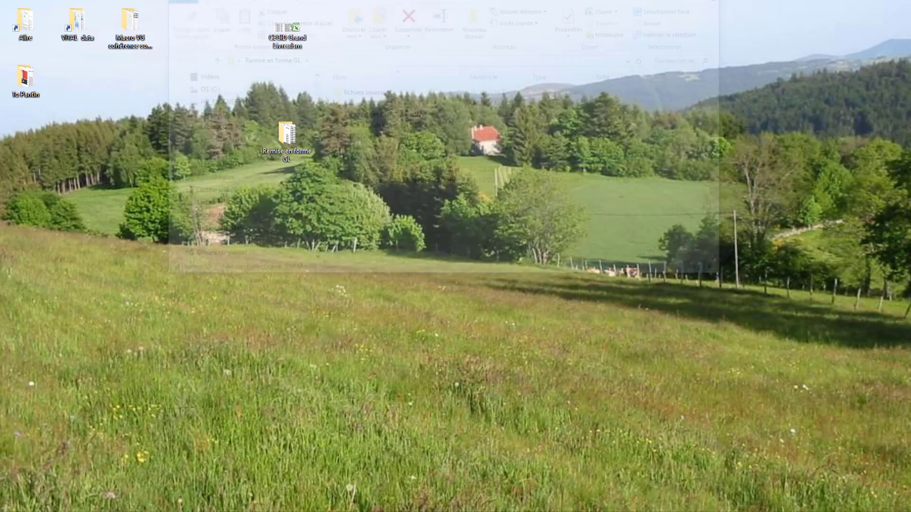